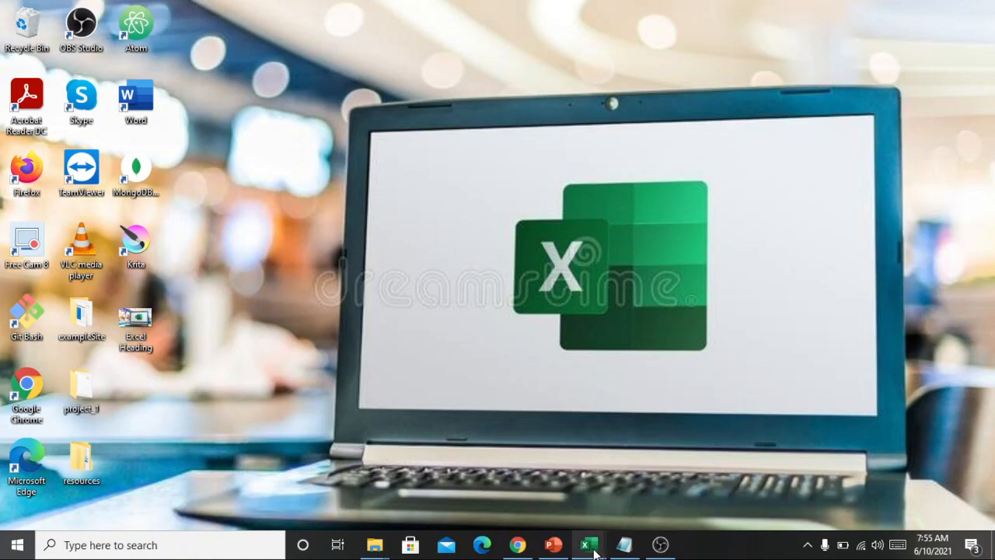
# Switch to the Book3 workbook in Excel and clear the existing totals in B11:F11 and E6:E10
pyautogui.moveTo(589, 545)
pyautogui.click(620, 479)
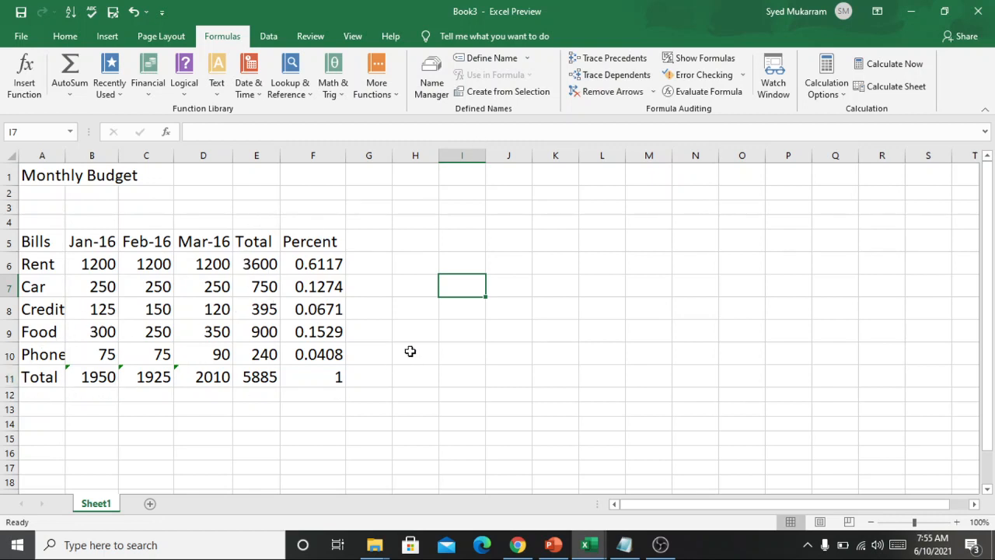
pyautogui.click(105, 379)
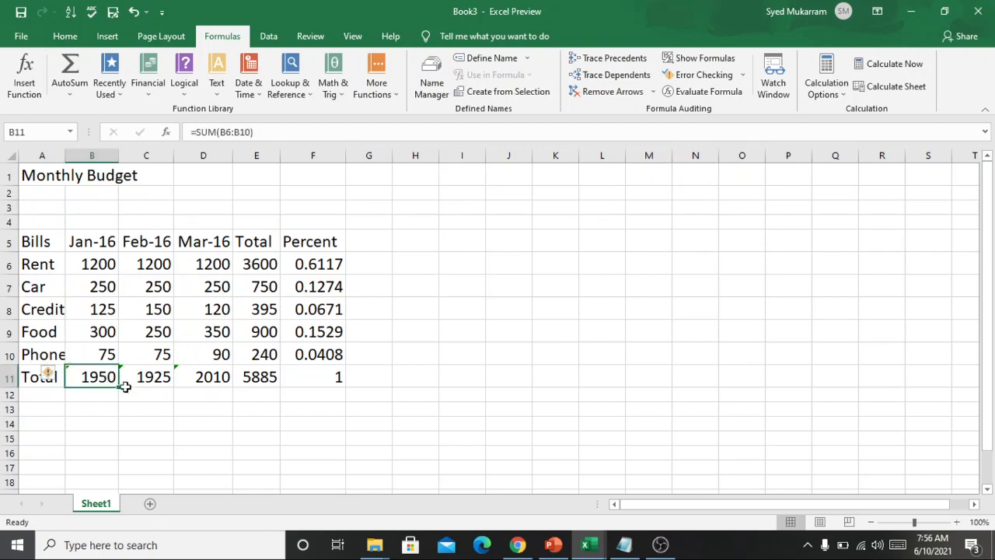
pyautogui.click(235, 407)
pyautogui.click(284, 379)
pyautogui.moveTo(284, 379); pyautogui.dragTo(88, 376)
pyautogui.press('Delete')
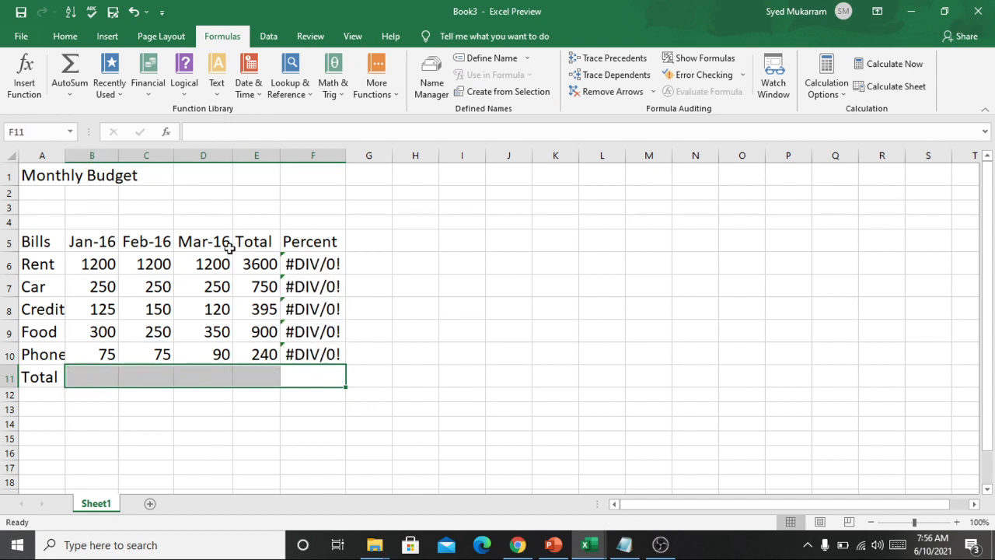
pyautogui.moveTo(241, 264); pyautogui.dragTo(259, 354)
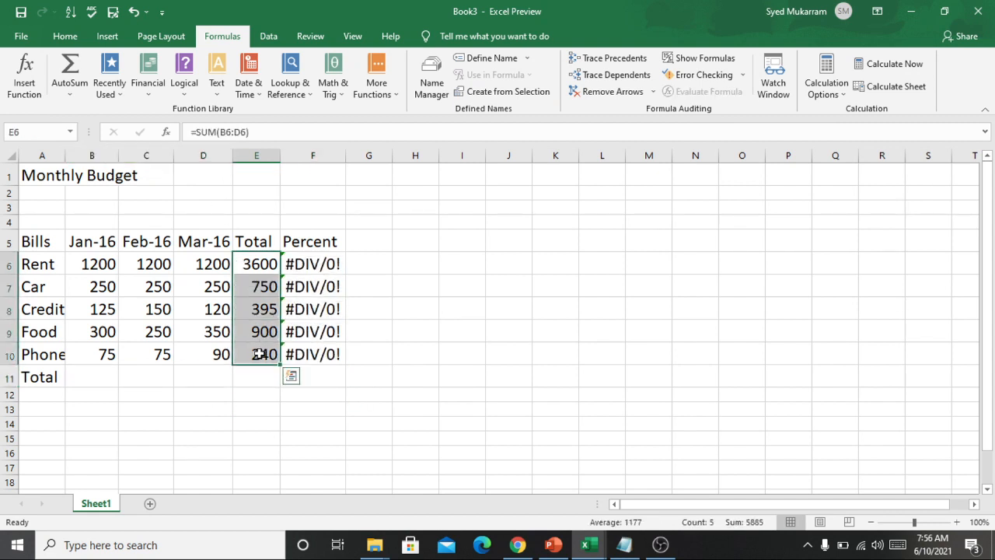
pyautogui.press('Delete')
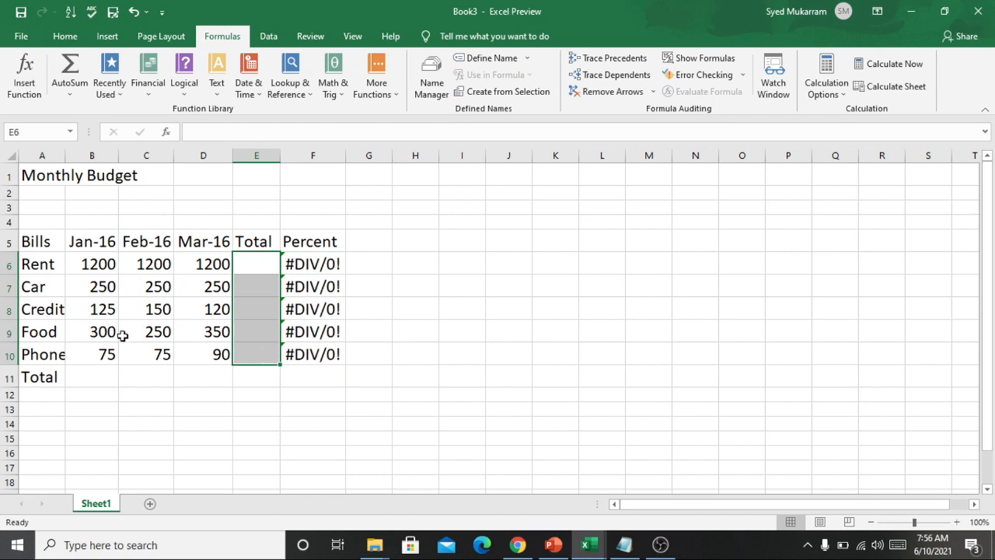
# Enter the addition formula =B6+B7+B8+B9+B10 in cell B11 to total the Jan-16 bills
pyautogui.doubleClick(104, 375)
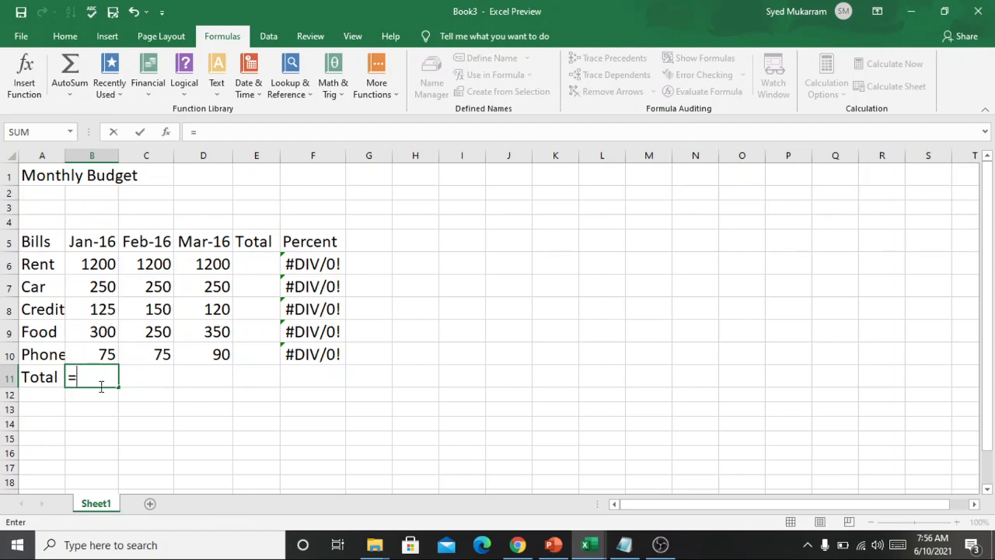
pyautogui.write('b')
pyautogui.press('BackSpace')
pyautogui.write('b')
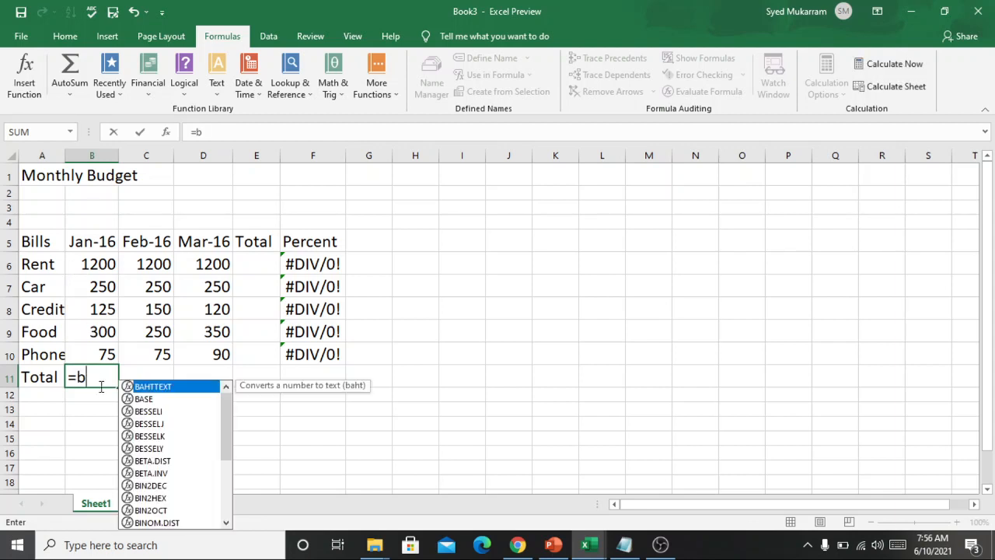
pyautogui.press('BackSpace')
pyautogui.write('B6+')
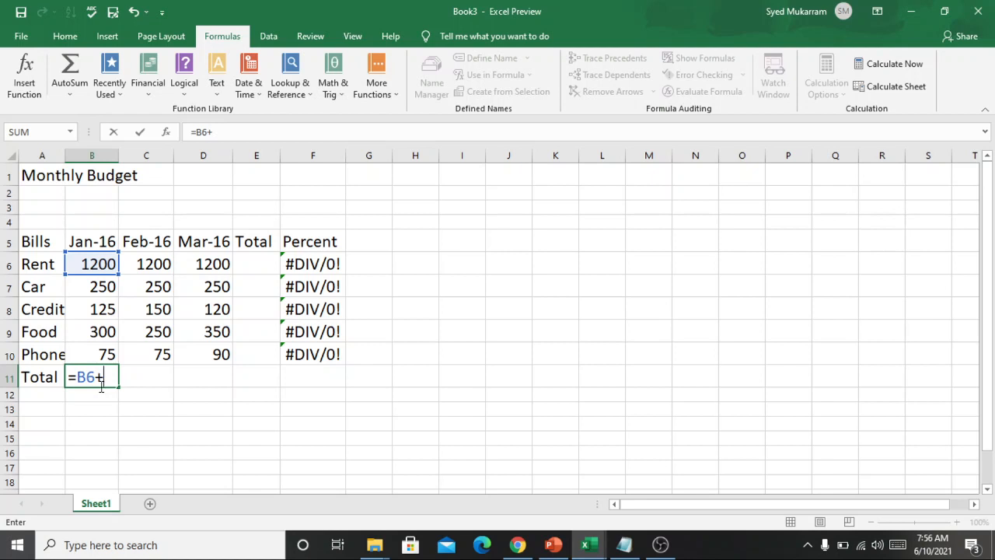
pyautogui.click(103, 287)
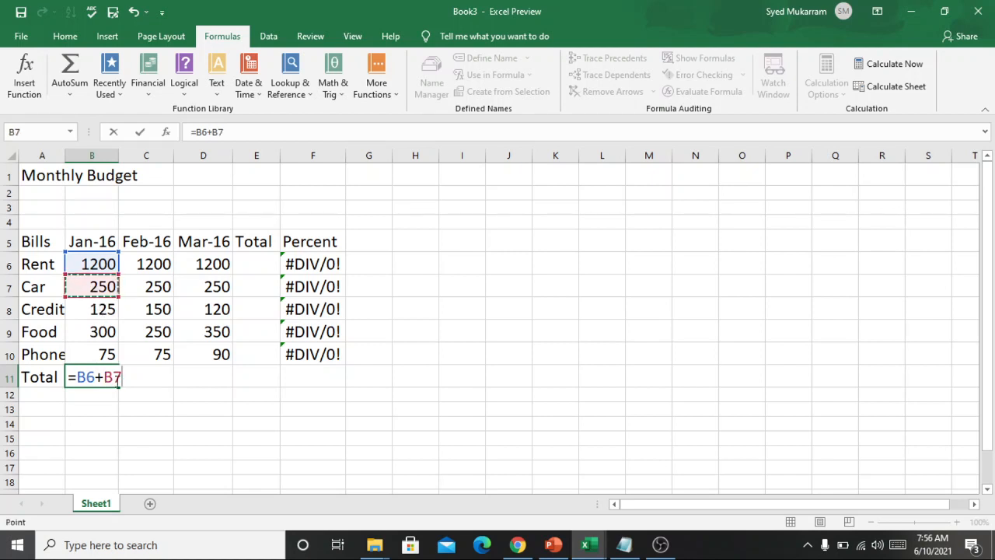
pyautogui.write('+')
pyautogui.click(99, 309)
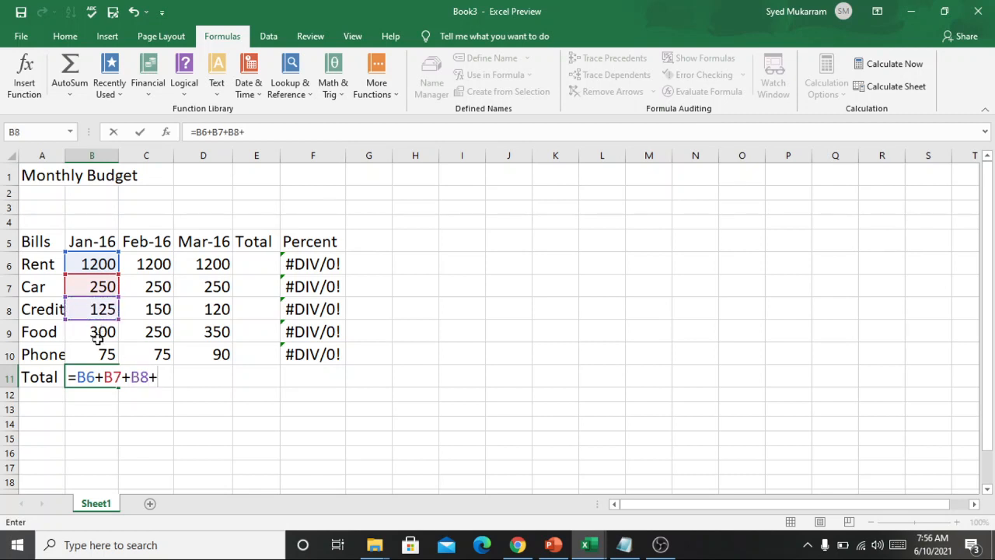
pyautogui.click(100, 334)
pyautogui.write('+')
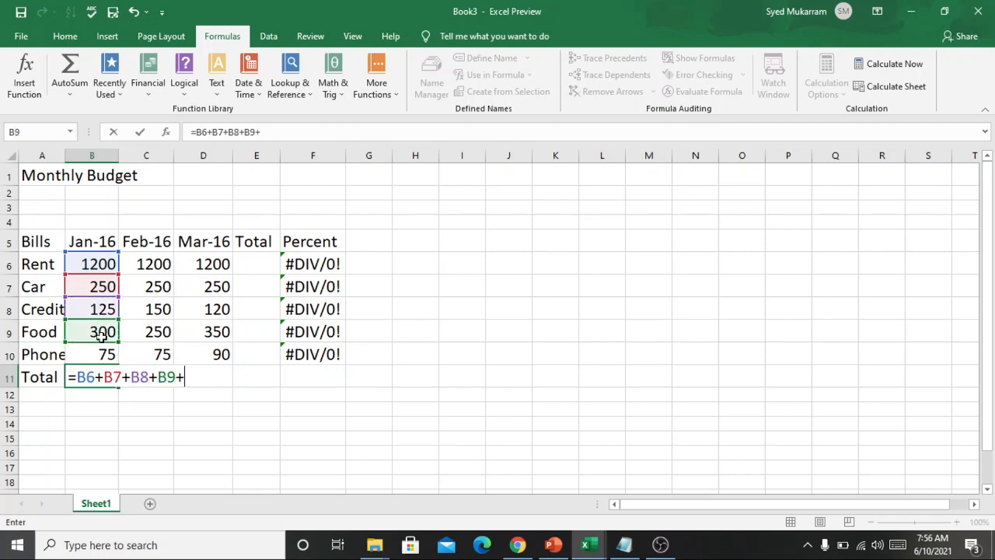
pyautogui.click(98, 354)
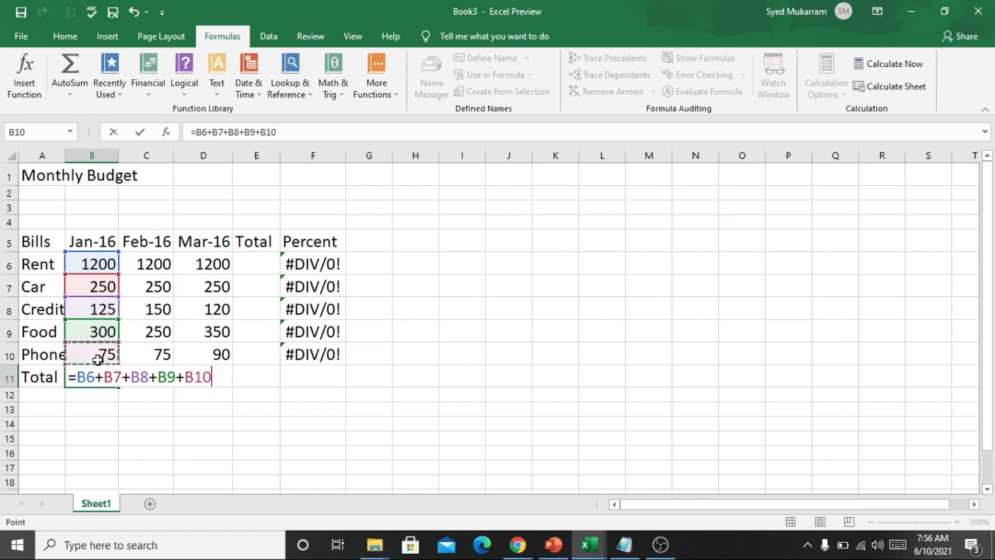
pyautogui.press('Return')
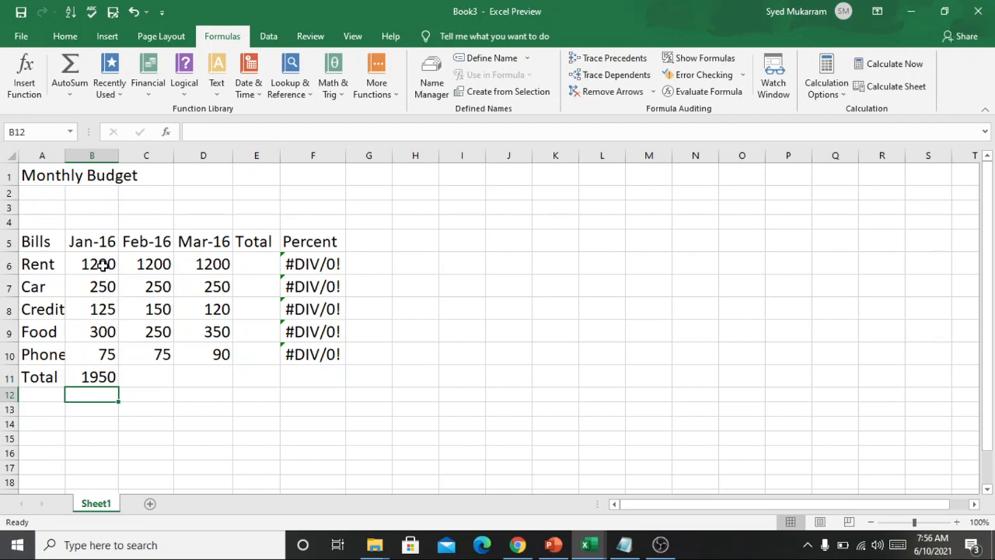
# Review the cell-by-cell addition formula in B11 and delete it, leaving the cell empty
pyautogui.click(92, 373)
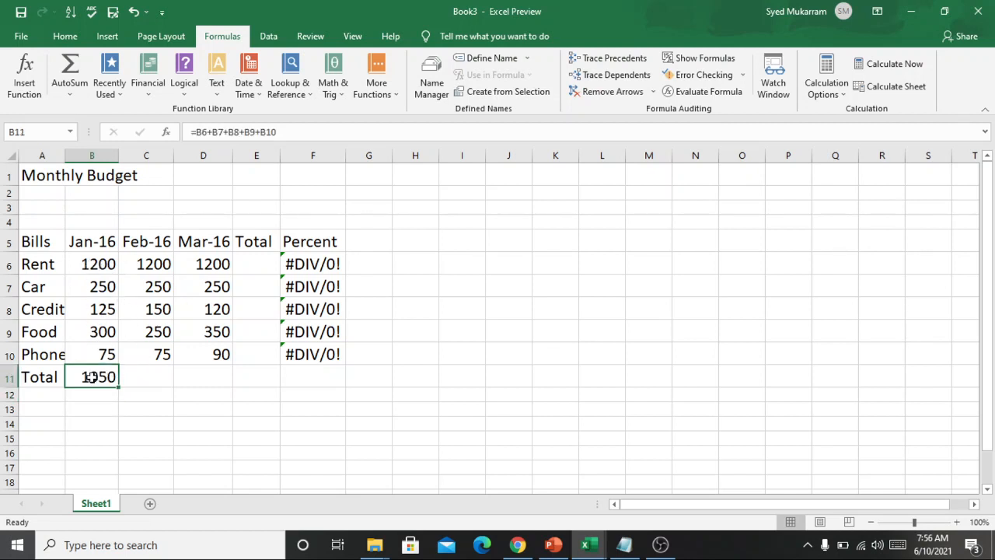
pyautogui.doubleClick(93, 376)
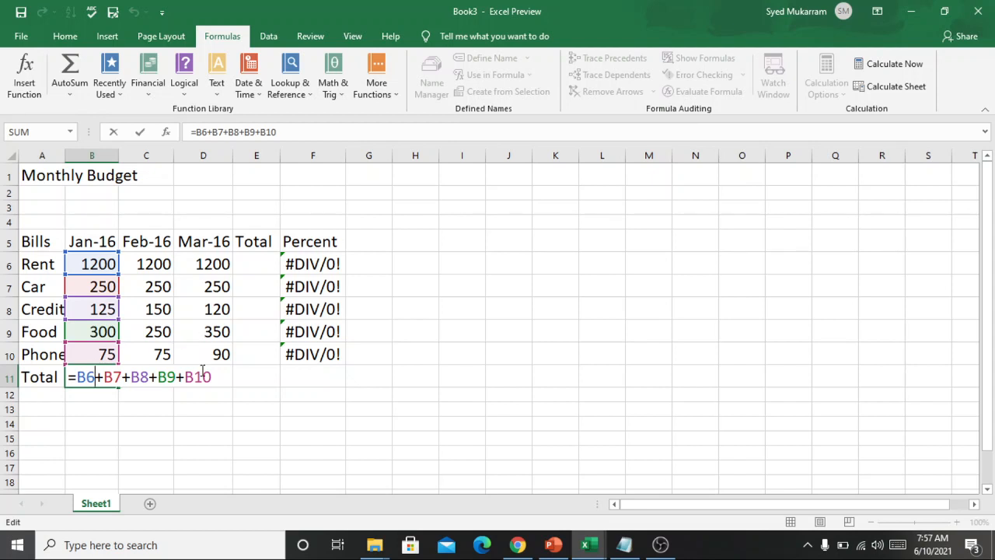
pyautogui.click(198, 402)
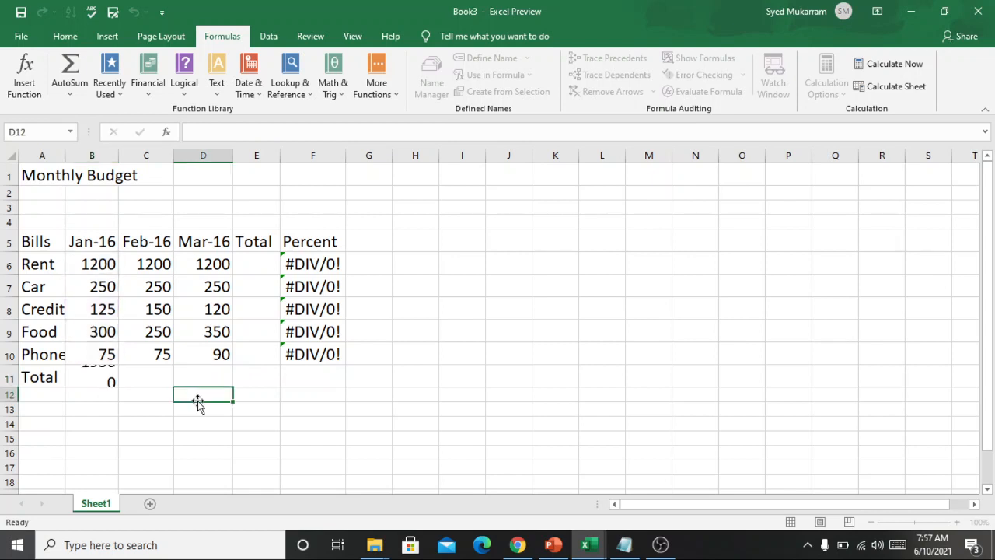
pyautogui.doubleClick(104, 377)
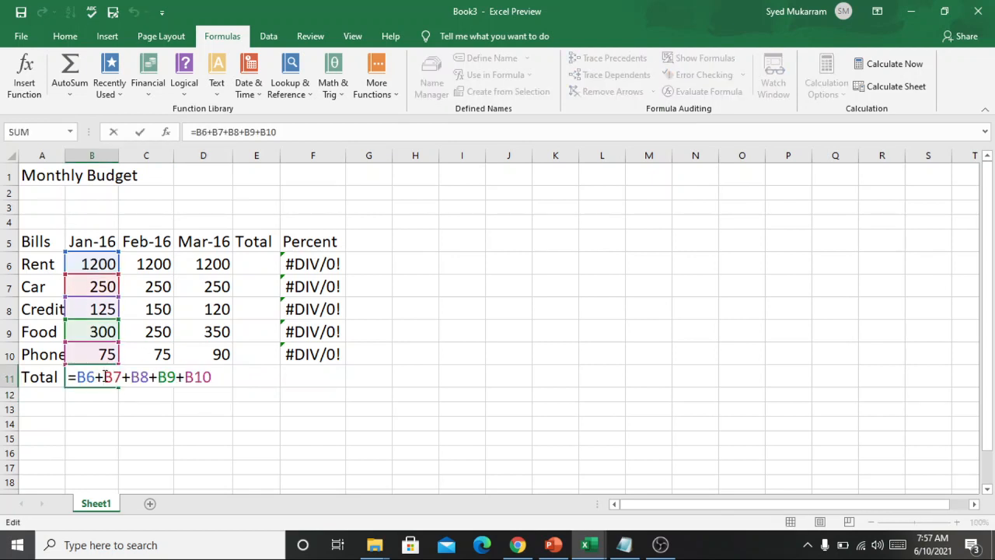
pyautogui.tripleClick(105, 377)
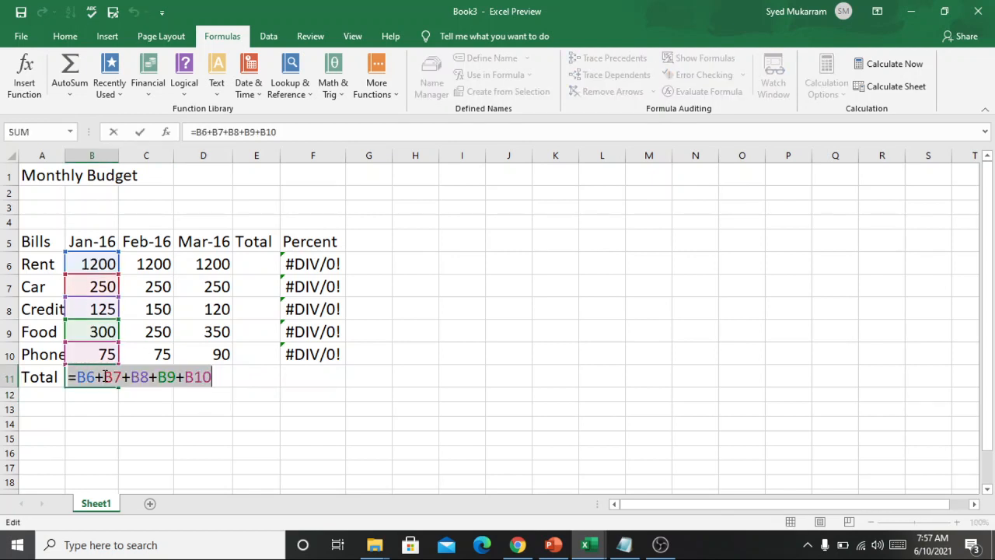
pyautogui.press('BackSpace')
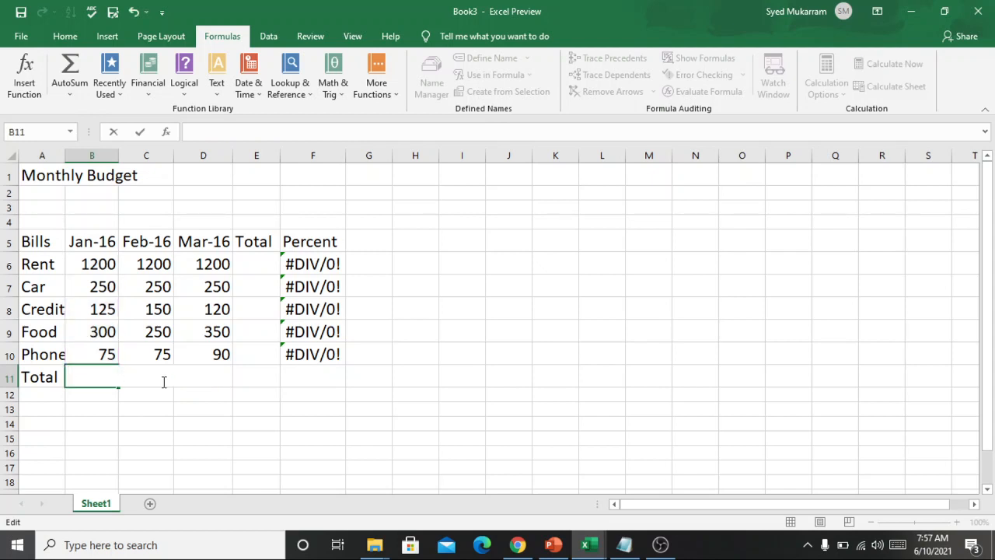
pyautogui.click(326, 391)
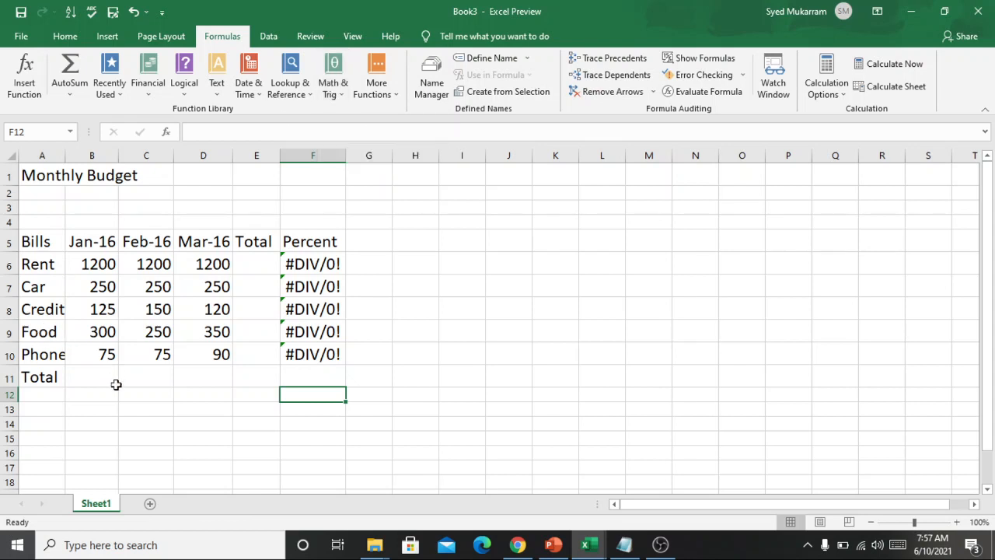
pyautogui.click(332, 74)
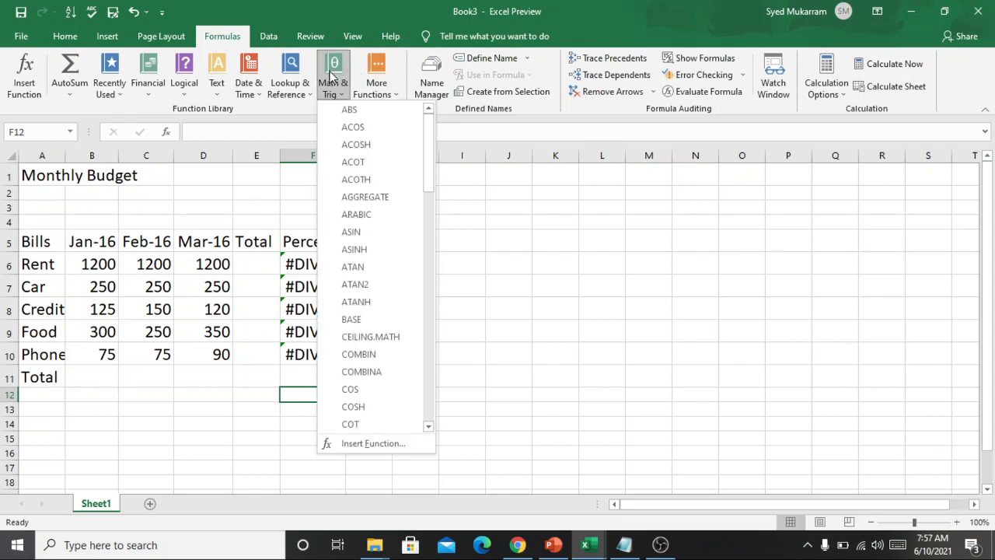
pyautogui.moveTo(430, 142); pyautogui.dragTo(426, 342)
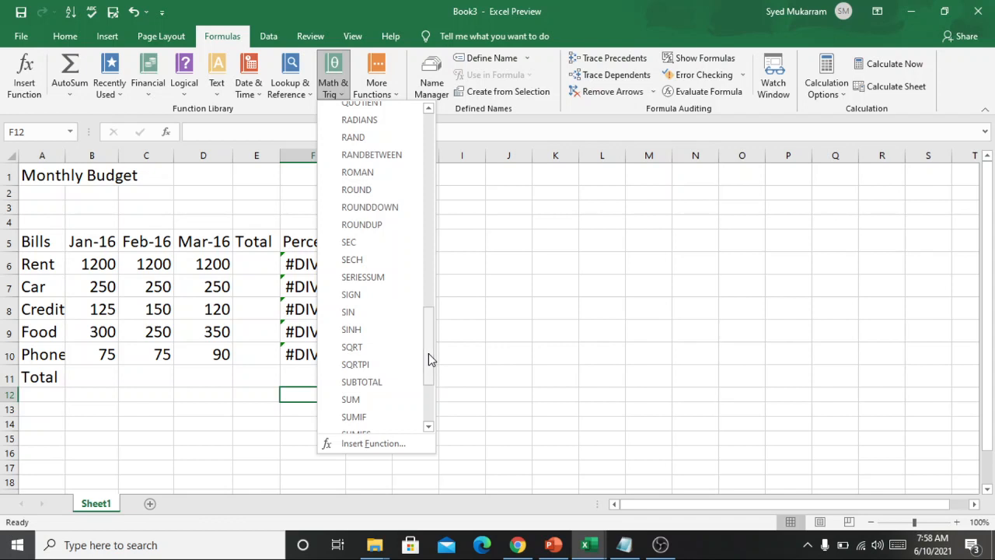
pyautogui.click(371, 399)
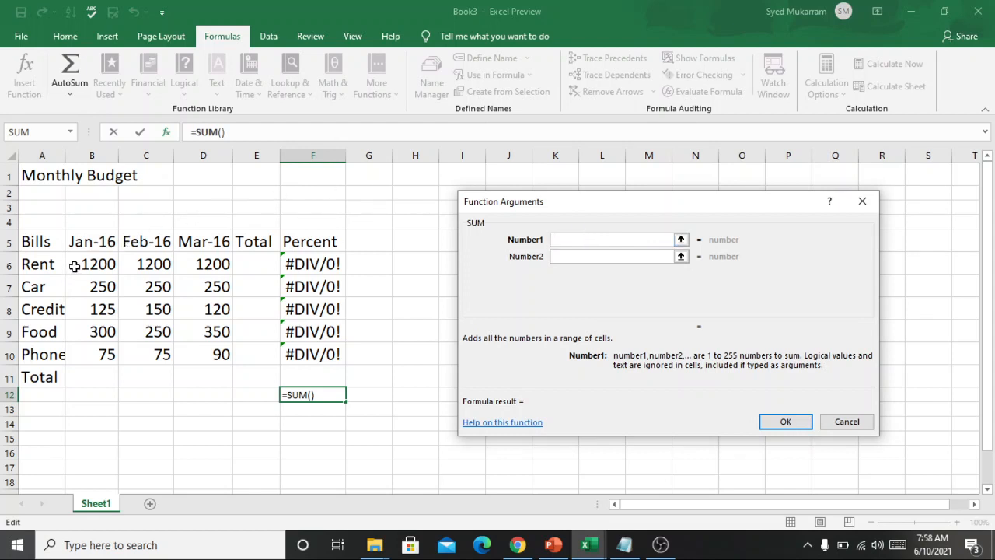
pyautogui.moveTo(74, 265); pyautogui.dragTo(114, 355)
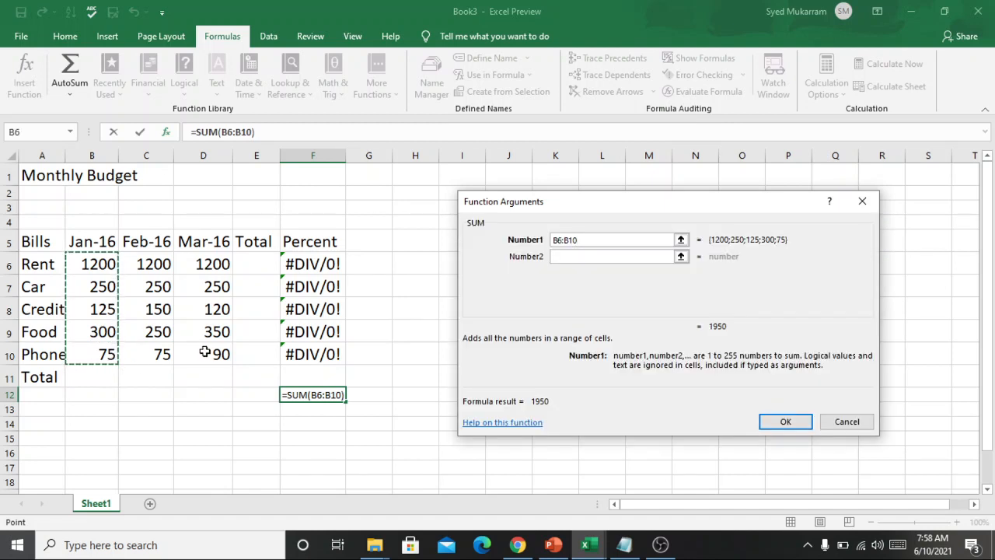
pyautogui.click(865, 203)
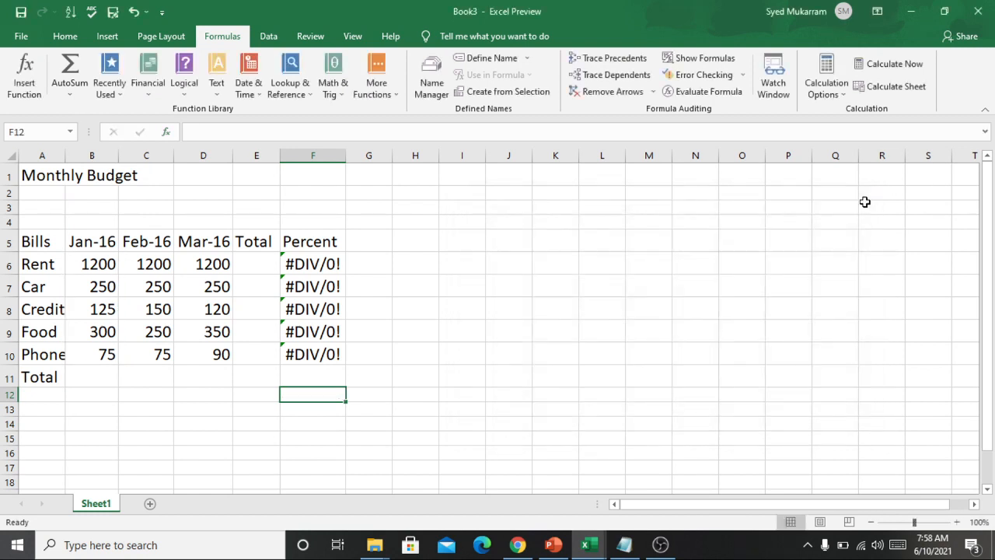
# Insert the SUM function in B11 with the range B6:B10 and check the resulting formula in the cell
pyautogui.click(97, 378)
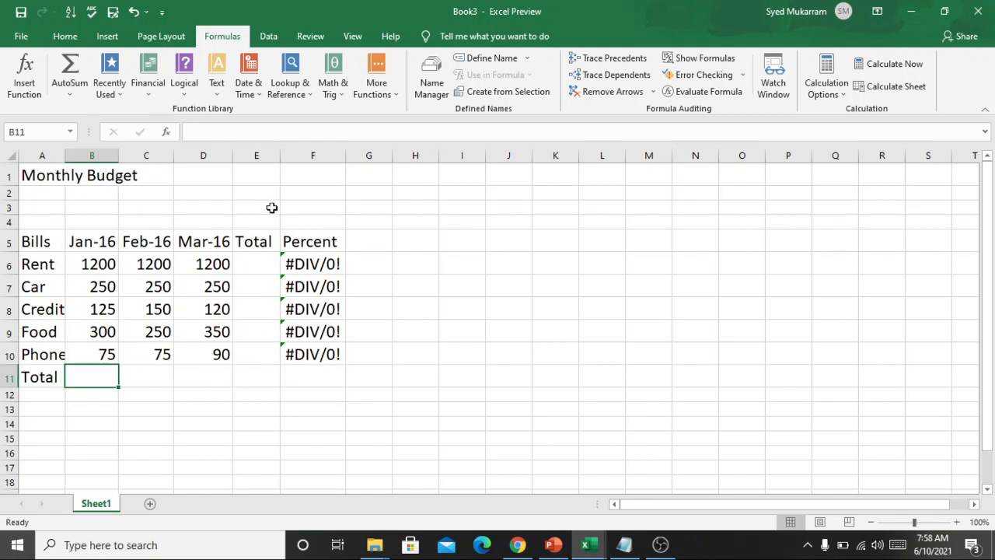
pyautogui.click(332, 86)
pyautogui.moveTo(426, 128); pyautogui.dragTo(419, 411)
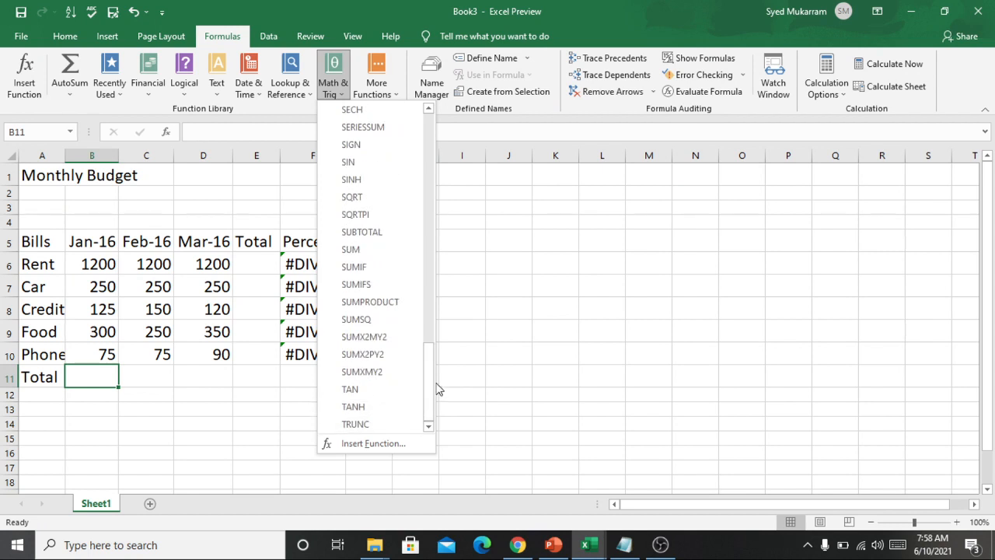
pyautogui.click(350, 250)
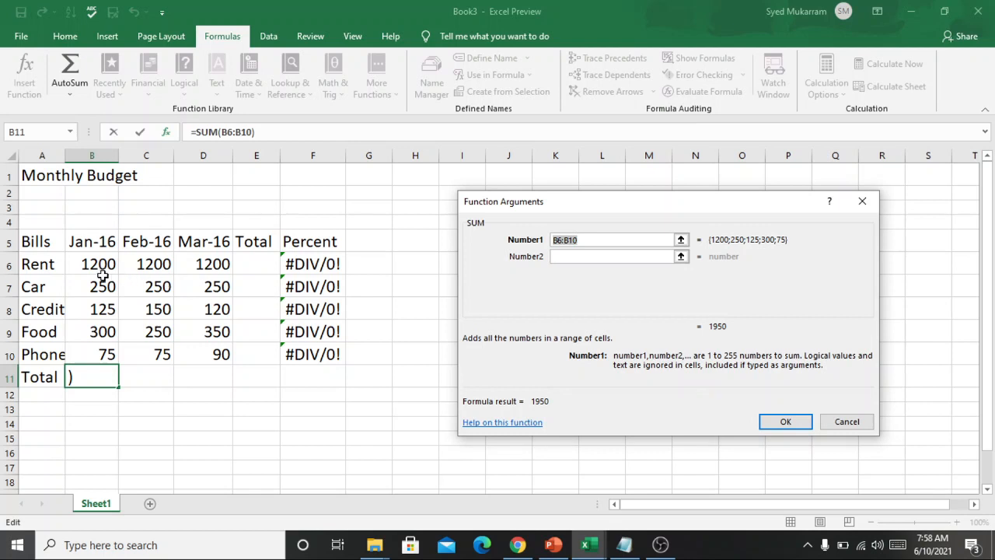
pyautogui.moveTo(82, 267); pyautogui.dragTo(91, 354)
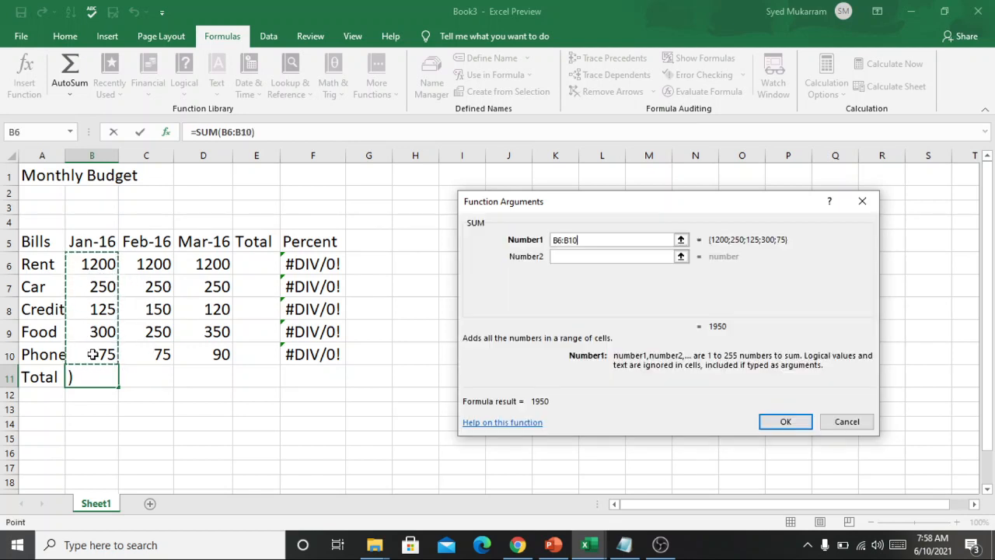
pyautogui.click(781, 423)
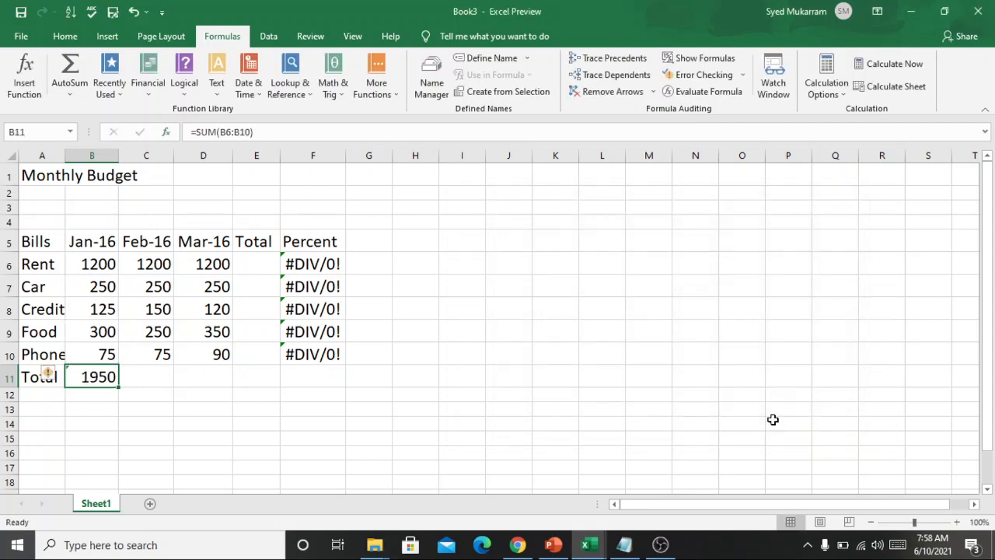
pyautogui.doubleClick(80, 378)
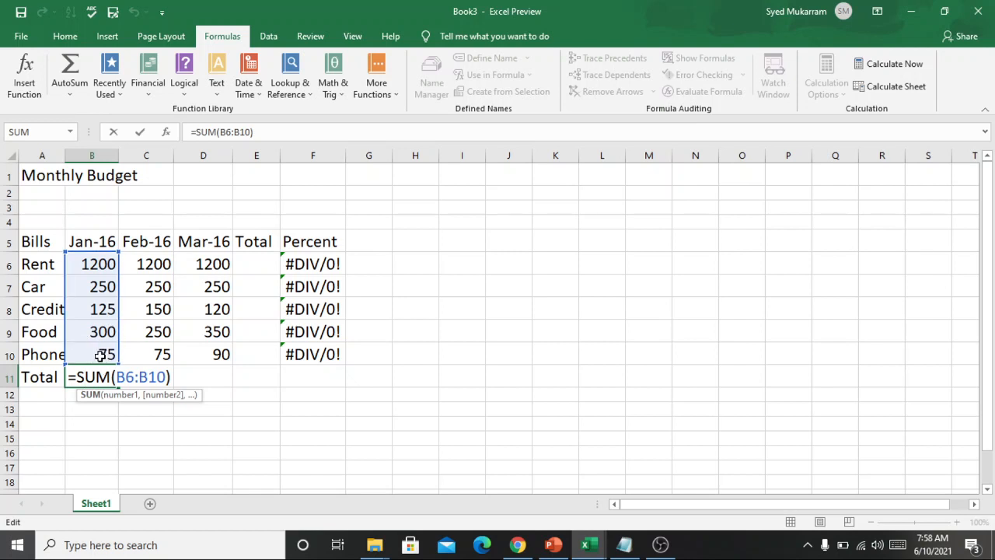
pyautogui.click(102, 422)
# Copy the SUM formula from B11 into C11 and D11 to total the Feb-16 and Mar-16 columns
pyautogui.click(106, 377)
pyautogui.hotkey('ctrl', 'c')
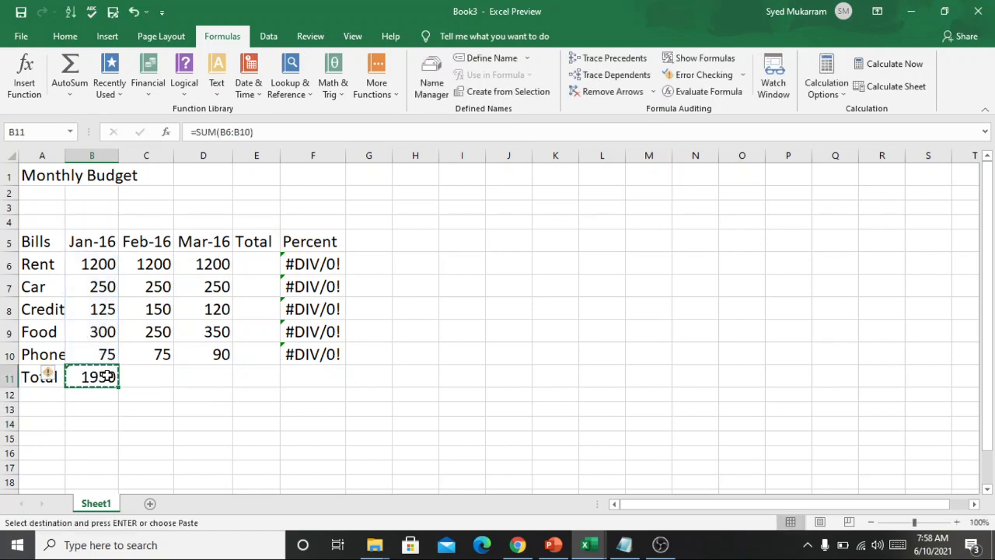
pyautogui.click(153, 374)
pyautogui.hotkey('ctrl', 'v')
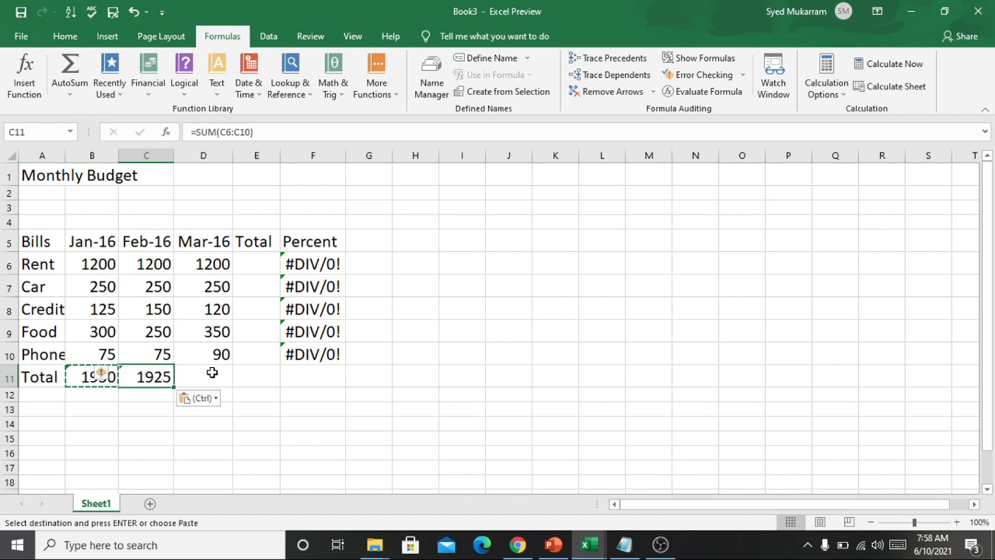
pyautogui.click(211, 372)
pyautogui.hotkey('ctrl', 'v')
# Inspect the copied formula in C11 to see which cell range it refers to
pyautogui.click(315, 376)
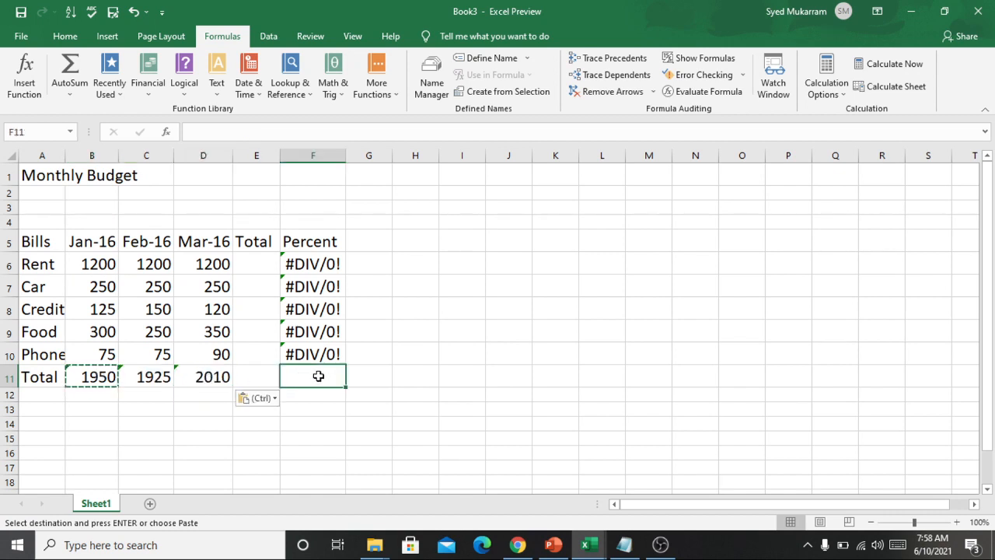
pyautogui.click(150, 377)
pyautogui.doubleClick(164, 378)
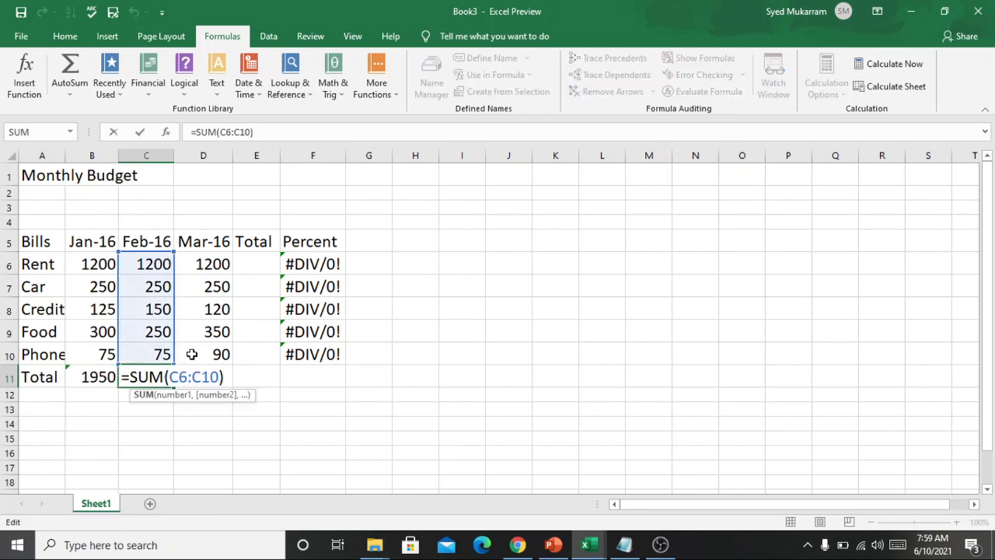
# Inspect the copied SUM formula in D11 to see which cell range it refers to
pyautogui.click(263, 417)
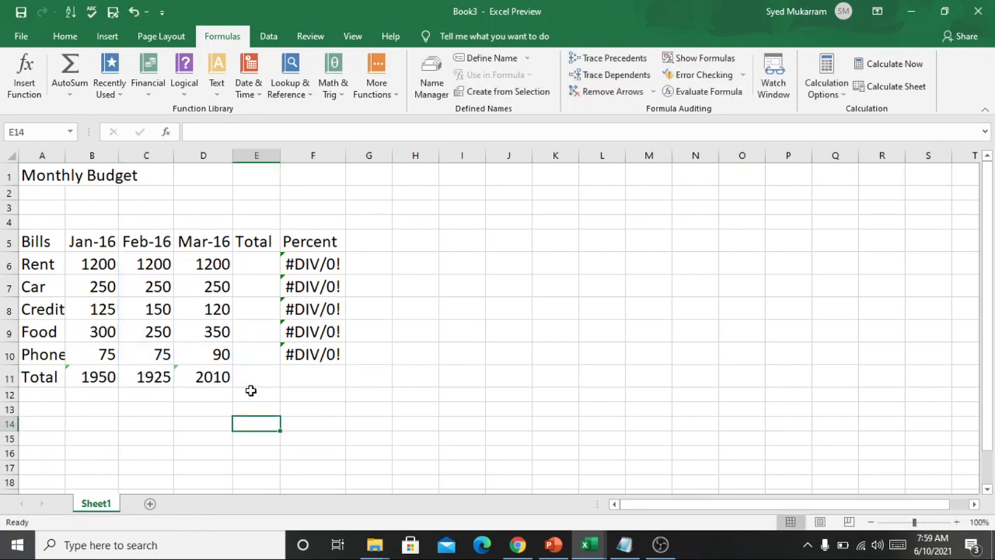
pyautogui.doubleClick(215, 381)
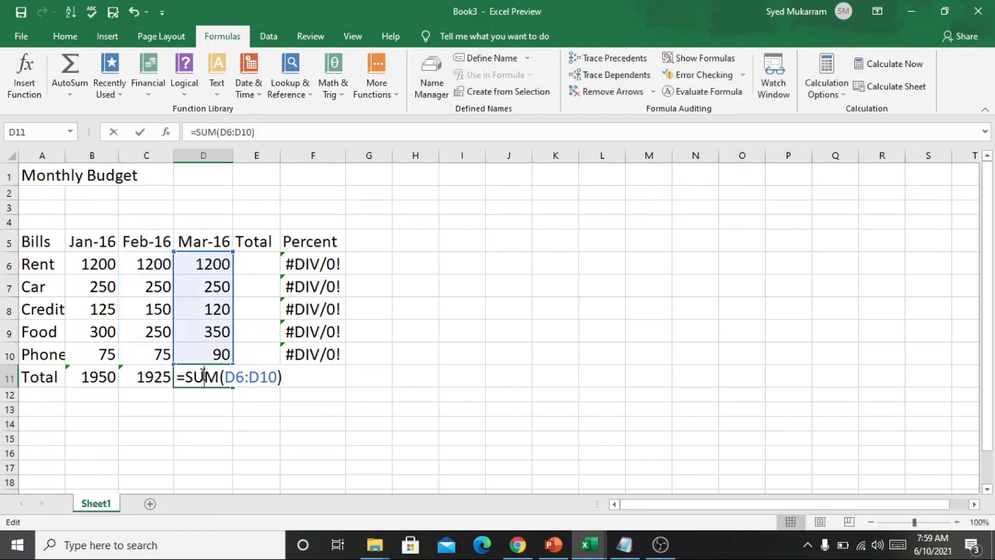
pyautogui.click(264, 437)
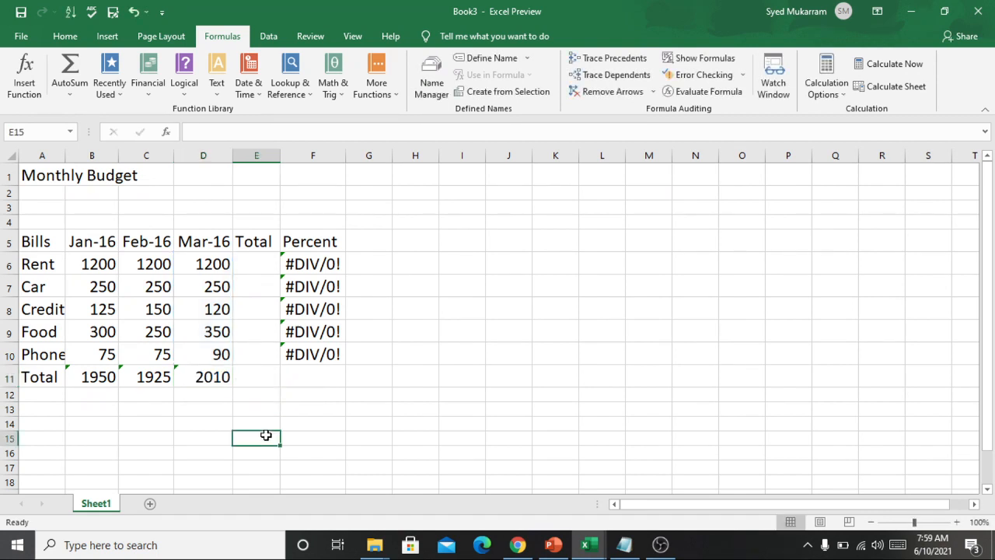
pyautogui.click(245, 262)
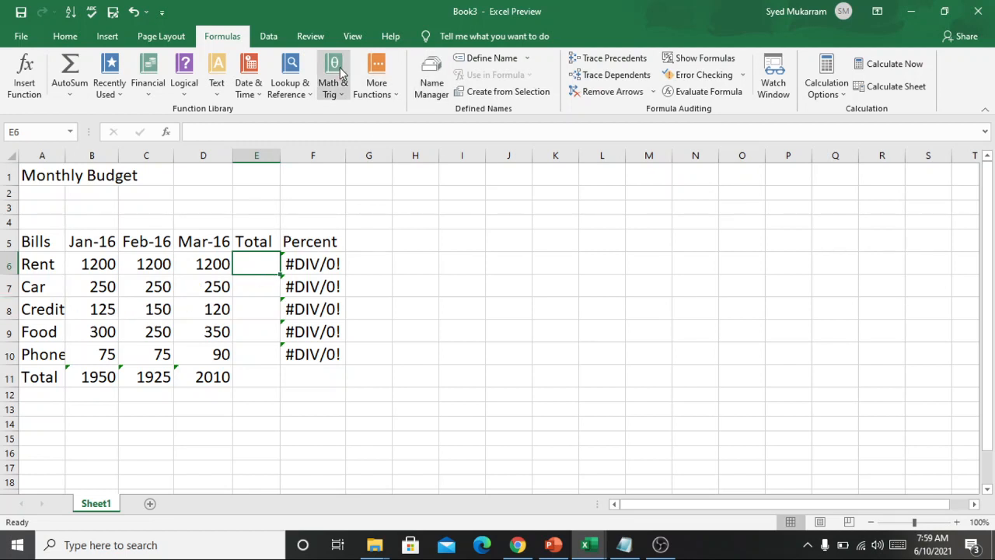
pyautogui.doubleClick(262, 269)
pyautogui.write('=C')
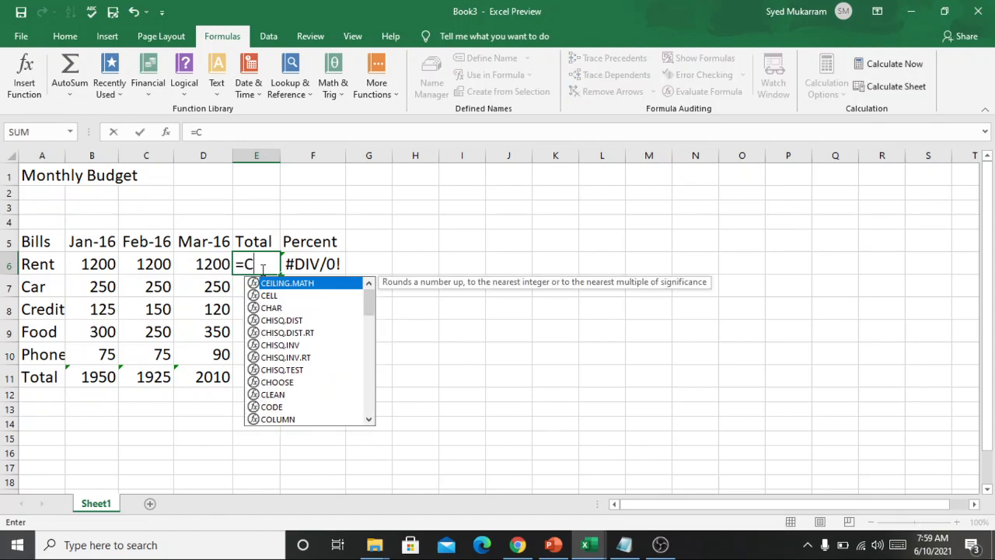
pyautogui.press('BackSpace')
pyautogui.write('B')
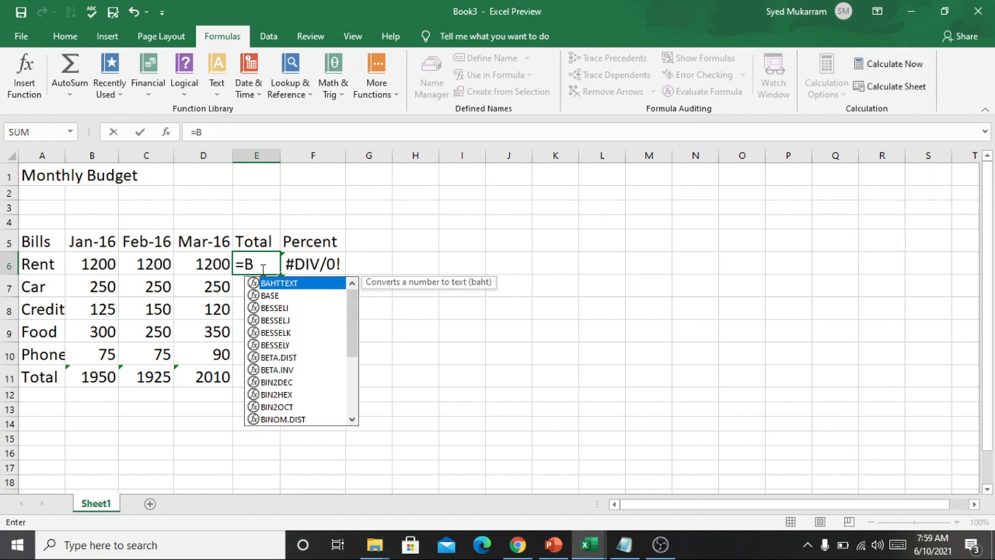
pyautogui.write('6')
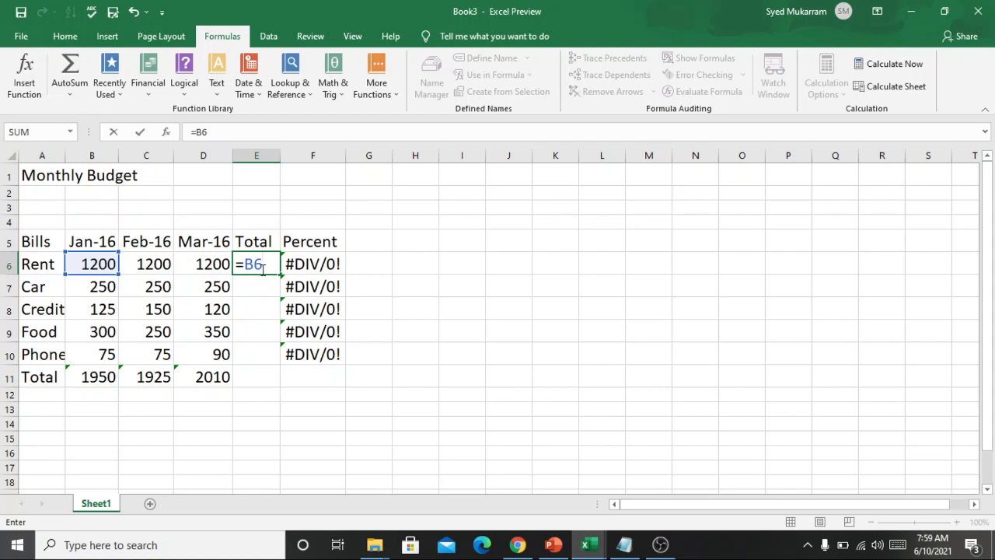
pyautogui.press('BackSpace')
pyautogui.press('BackSpace')
pyautogui.press('BackSpace')
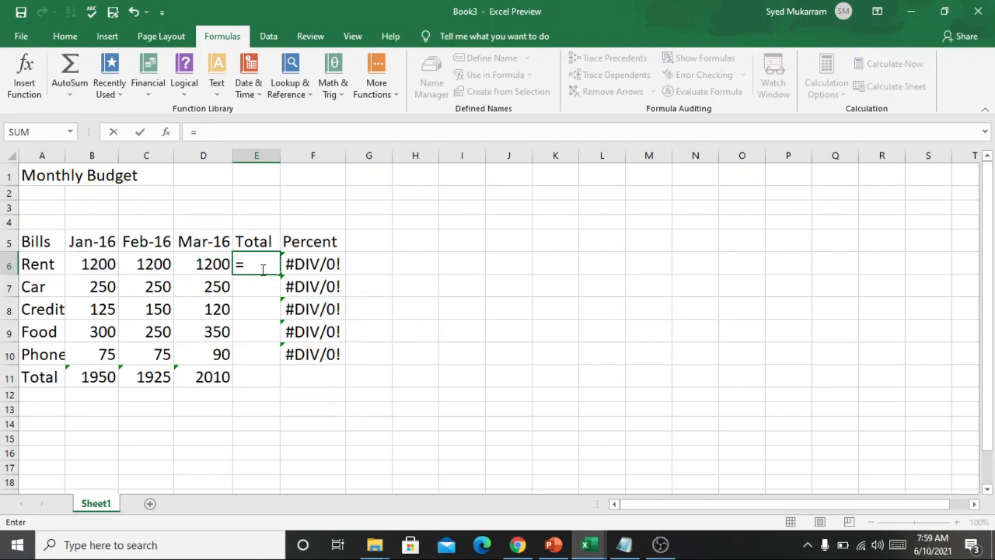
pyautogui.click(395, 285)
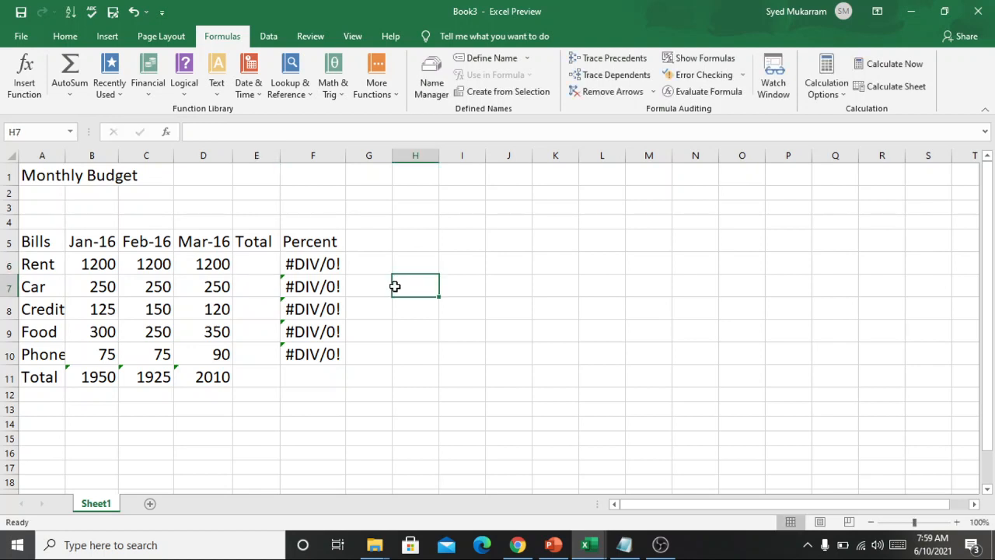
# Insert the SUM function in E6 with the range B6:D6 to total the Rent row
pyautogui.click(257, 270)
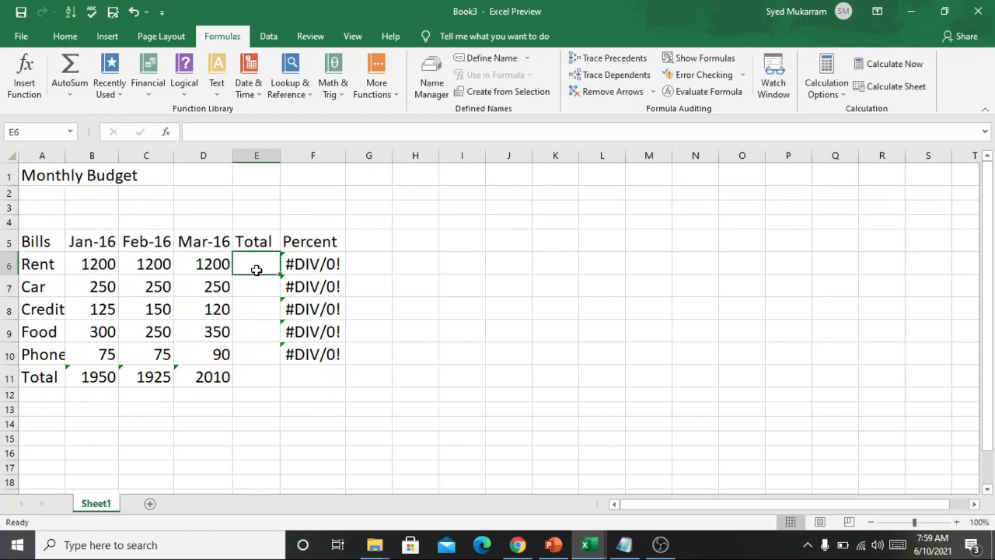
pyautogui.click(332, 89)
pyautogui.moveTo(432, 147); pyautogui.dragTo(434, 348)
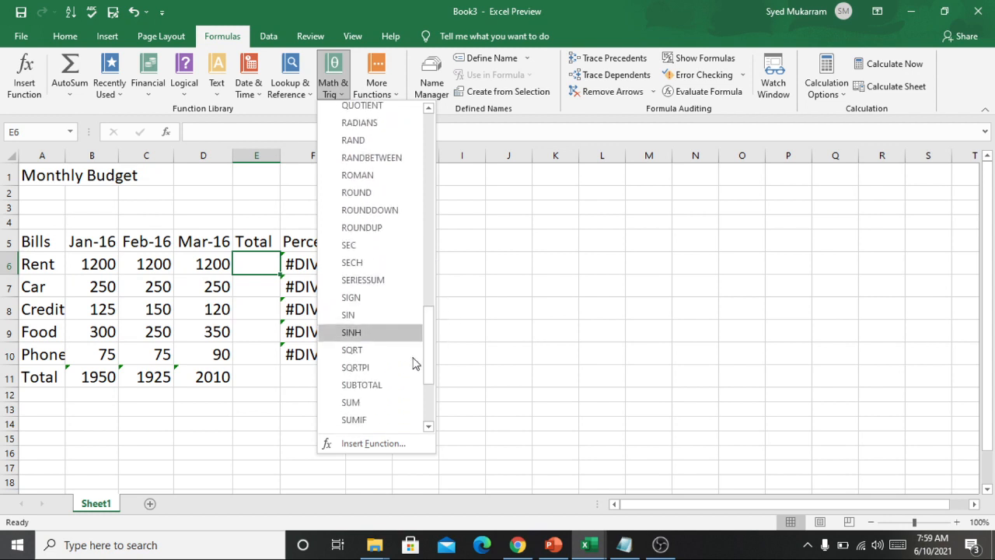
pyautogui.click(350, 404)
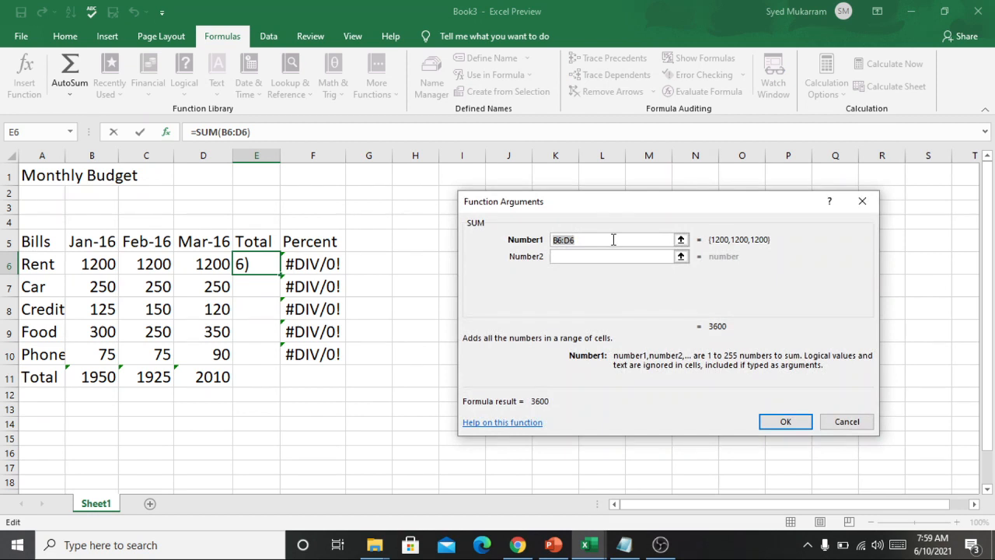
pyautogui.click(78, 264)
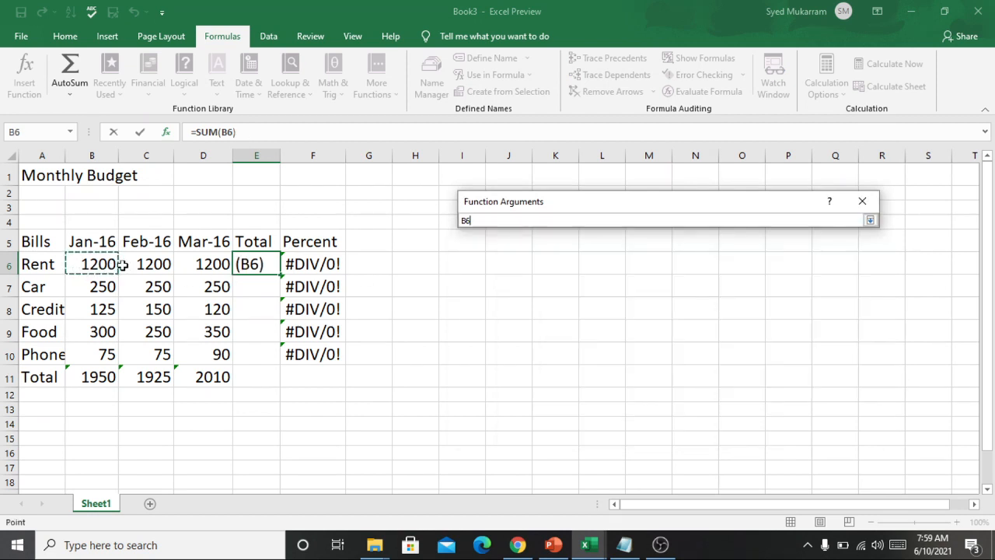
pyautogui.moveTo(123, 265); pyautogui.dragTo(195, 262)
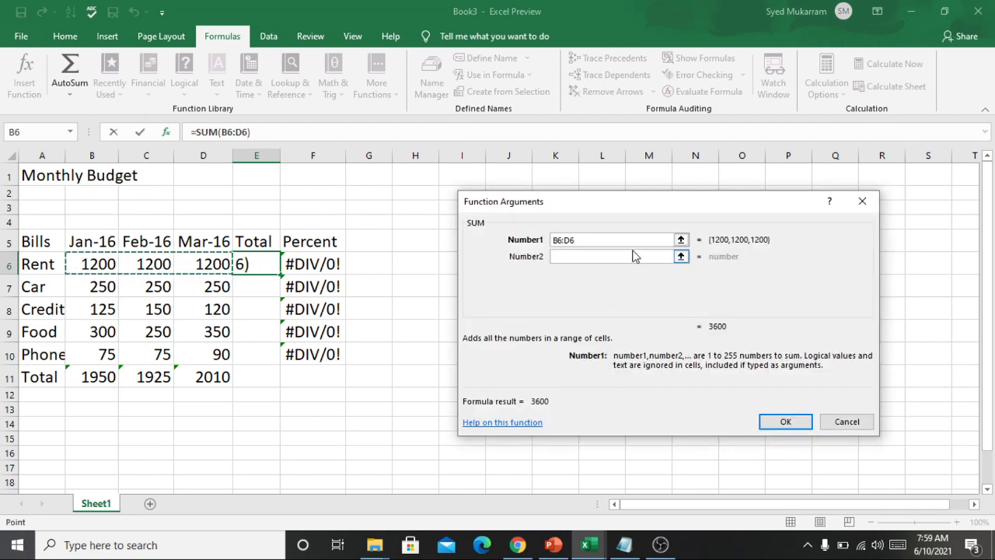
pyautogui.click(790, 424)
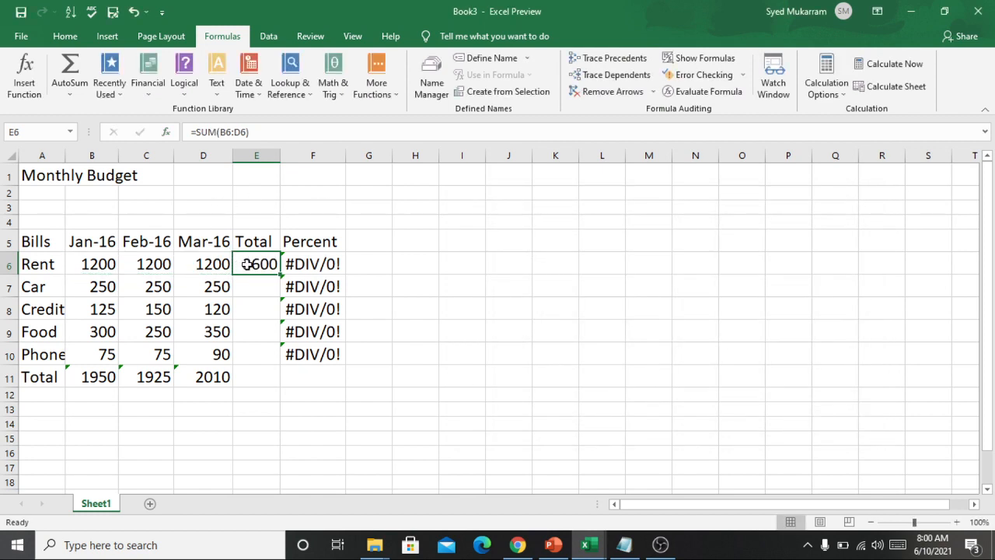
# Copy the SUM formula from E6 into E7, E8, E9 and E10 to total the remaining bill rows
pyautogui.hotkey('ctrl', 'c')
pyautogui.click(251, 286)
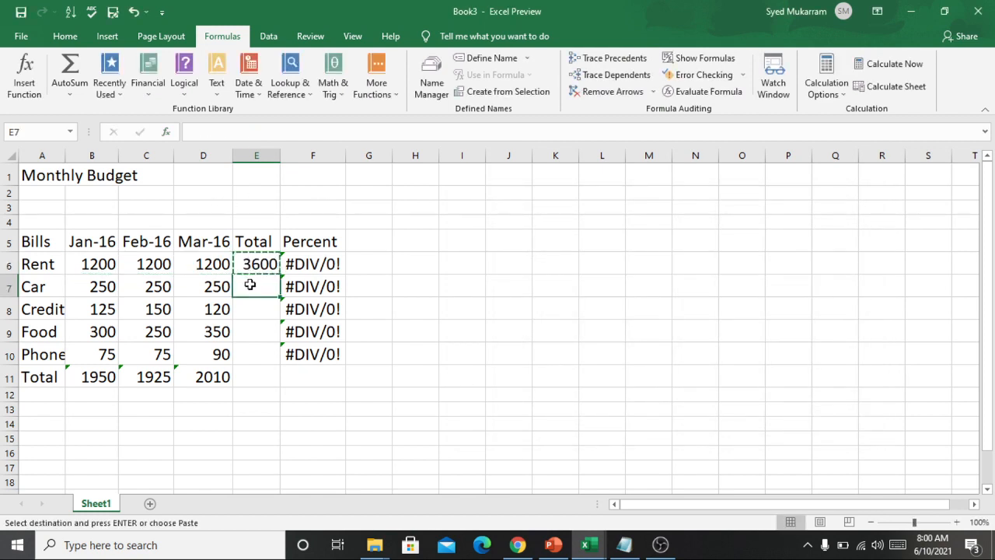
pyautogui.hotkey('ctrl', 'v')
pyautogui.click(251, 311)
pyautogui.hotkey('ctrl', 'v')
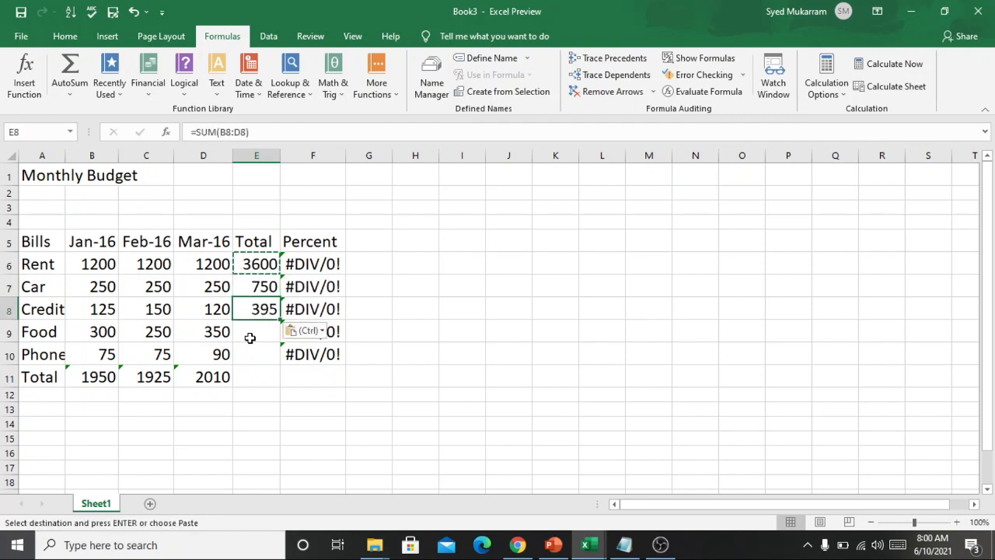
pyautogui.click(250, 336)
pyautogui.hotkey('ctrl', 'v')
pyautogui.click(251, 356)
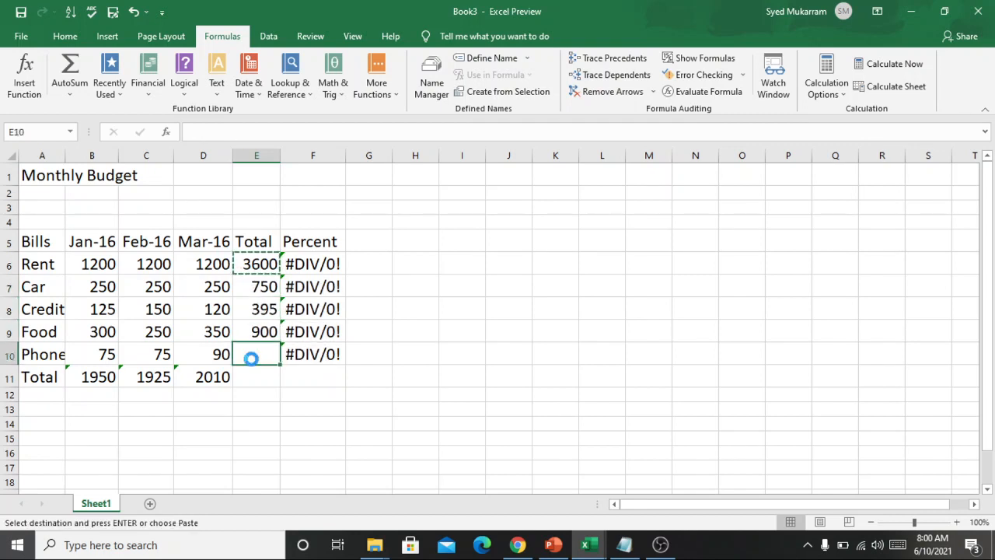
pyautogui.hotkey('ctrl', 'v')
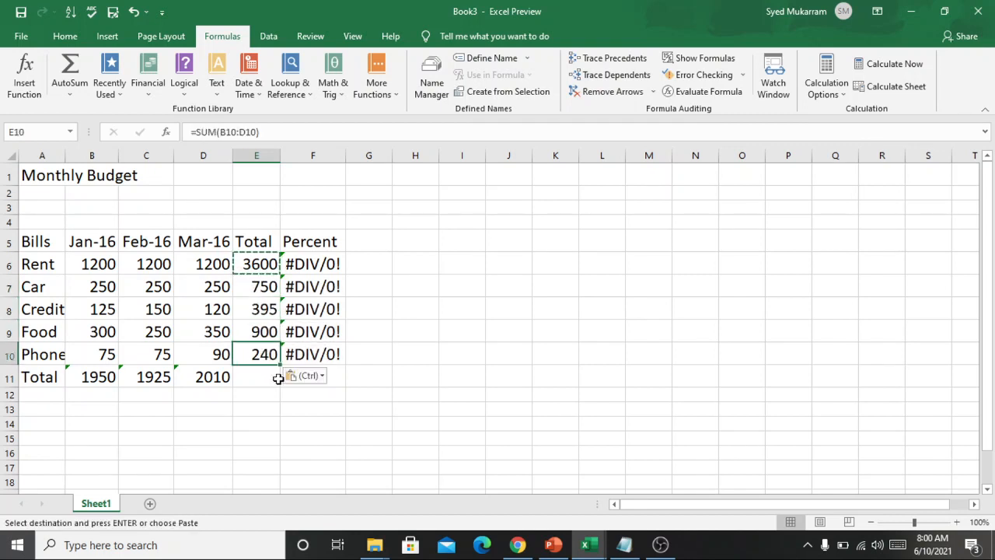
pyautogui.click(471, 346)
pyautogui.moveTo(69, 380); pyautogui.dragTo(189, 377)
pyautogui.hotkey('ctrl', 'c')
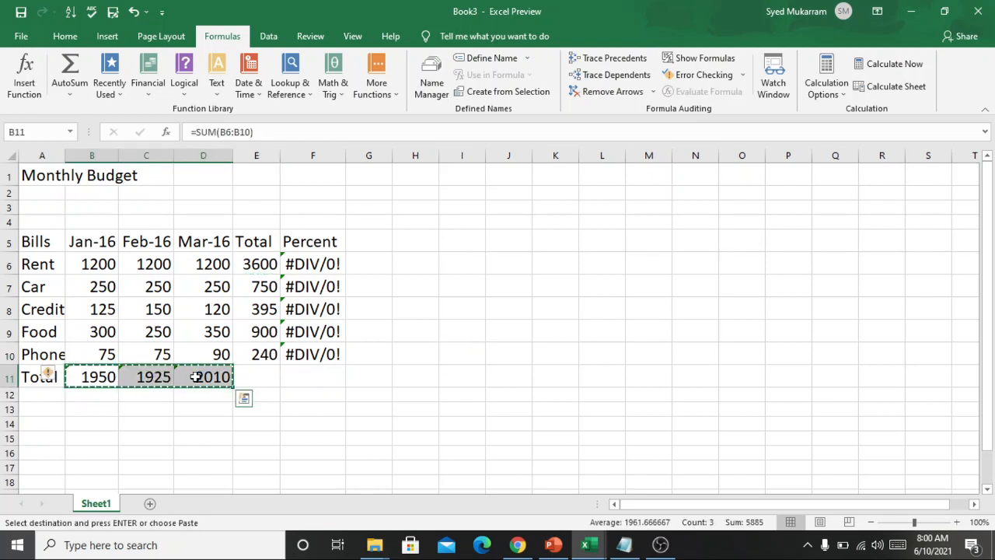
pyautogui.click(222, 410)
pyautogui.click(300, 478)
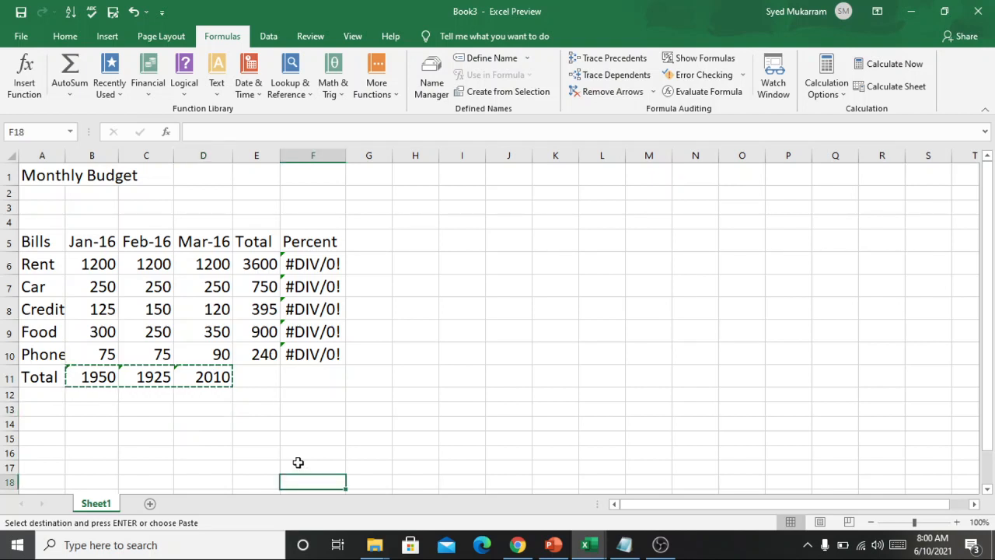
pyautogui.click(200, 379)
pyautogui.click(168, 420)
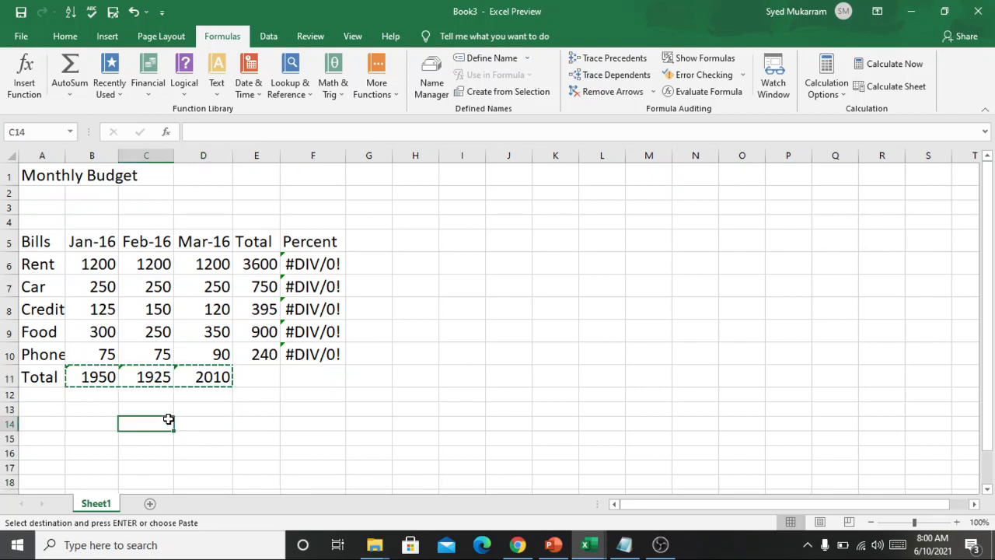
pyautogui.press('Escape')
# Copy the SUM formula from B11 into E11 to total the Total column
pyautogui.click(97, 377)
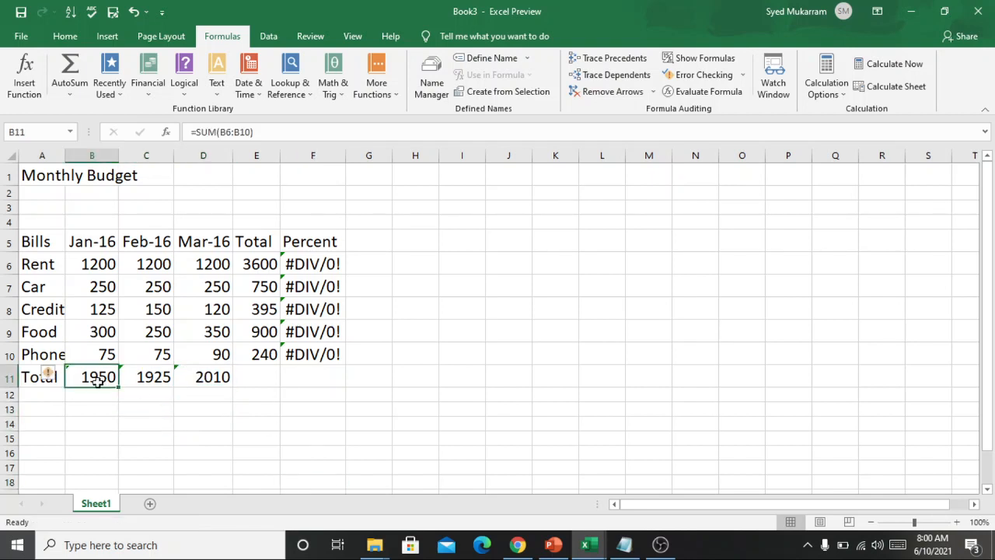
pyautogui.hotkey('ctrl', 'c')
pyautogui.click(262, 378)
pyautogui.hotkey('ctrl', 'v')
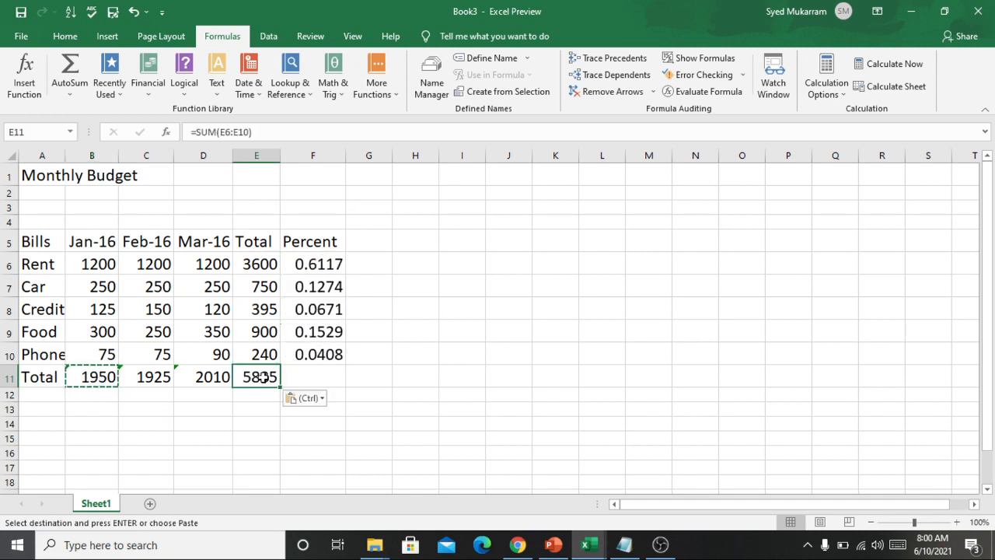
pyautogui.click(404, 384)
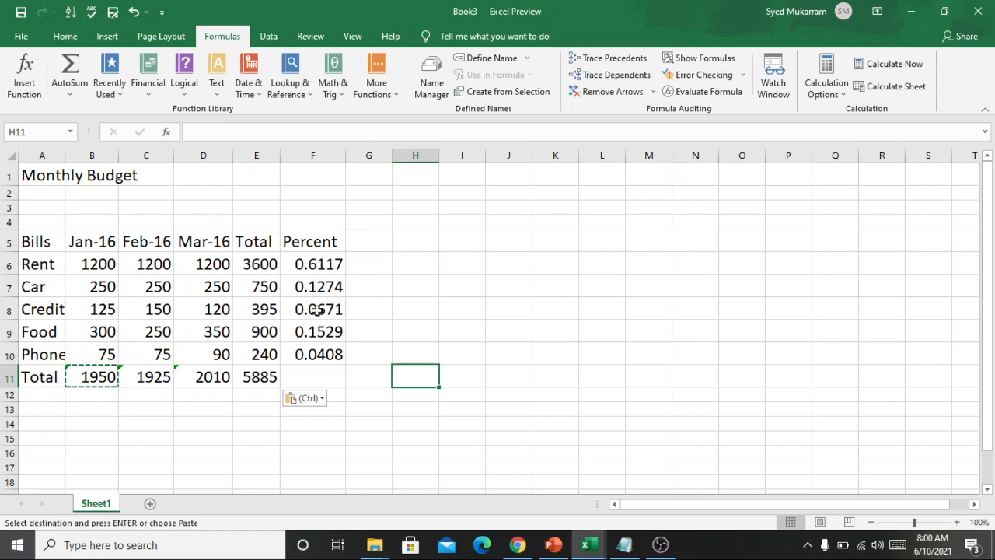
# Copy the percent formula from F10 into F11 to fill the Percent cell of the Total row
pyautogui.click(302, 375)
pyautogui.click(323, 354)
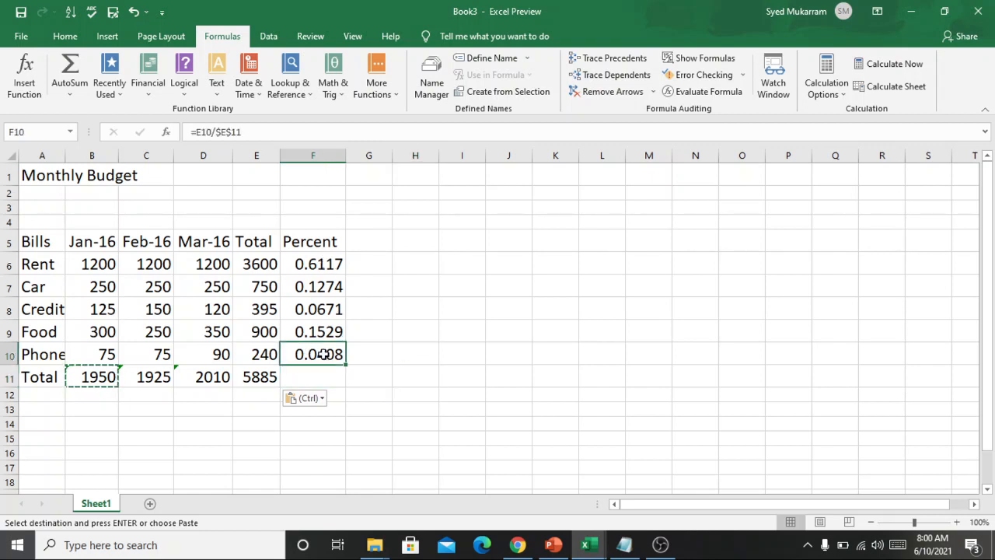
pyautogui.press('Escape')
pyautogui.hotkey('ctrl', 'c')
pyautogui.click(311, 377)
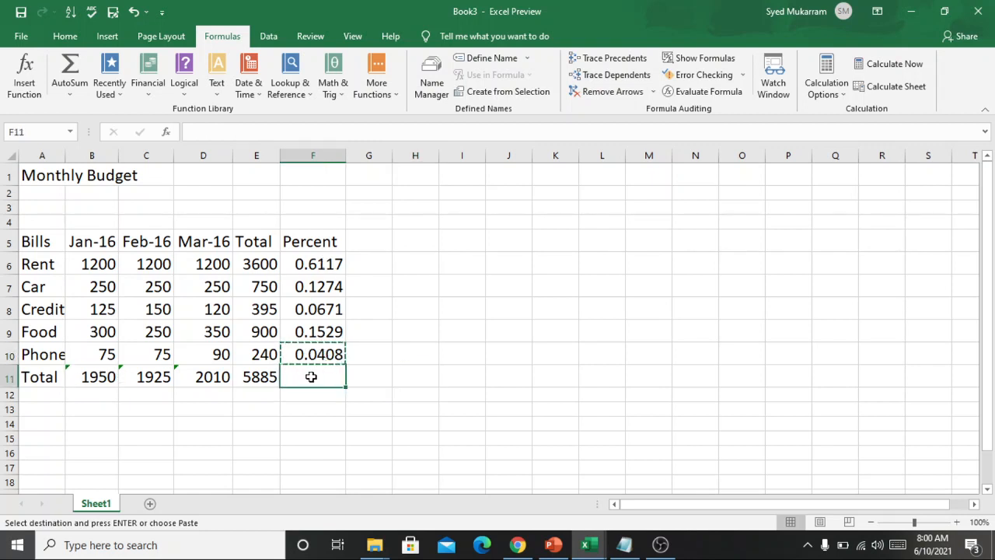
pyautogui.hotkey('ctrl', 'v')
pyautogui.click(410, 367)
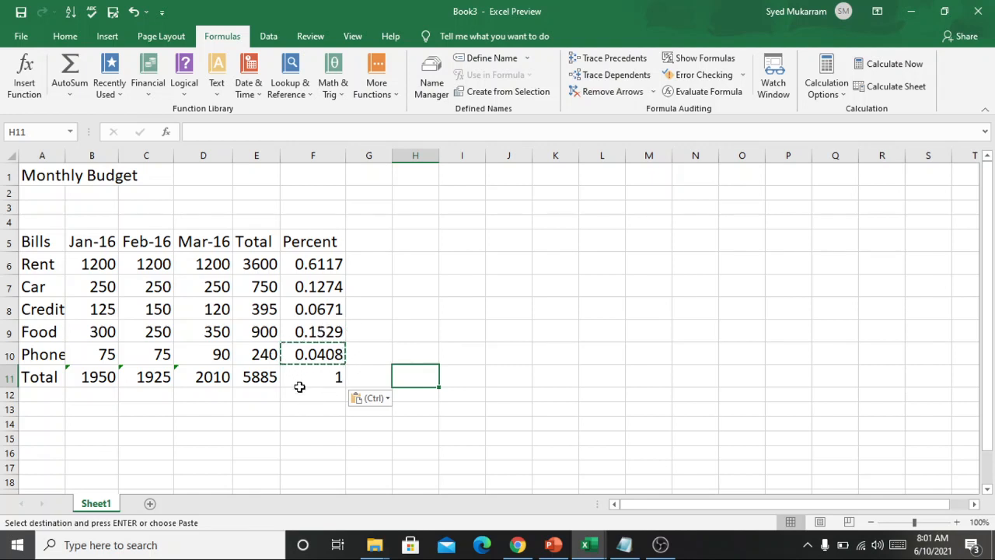
pyautogui.click(386, 336)
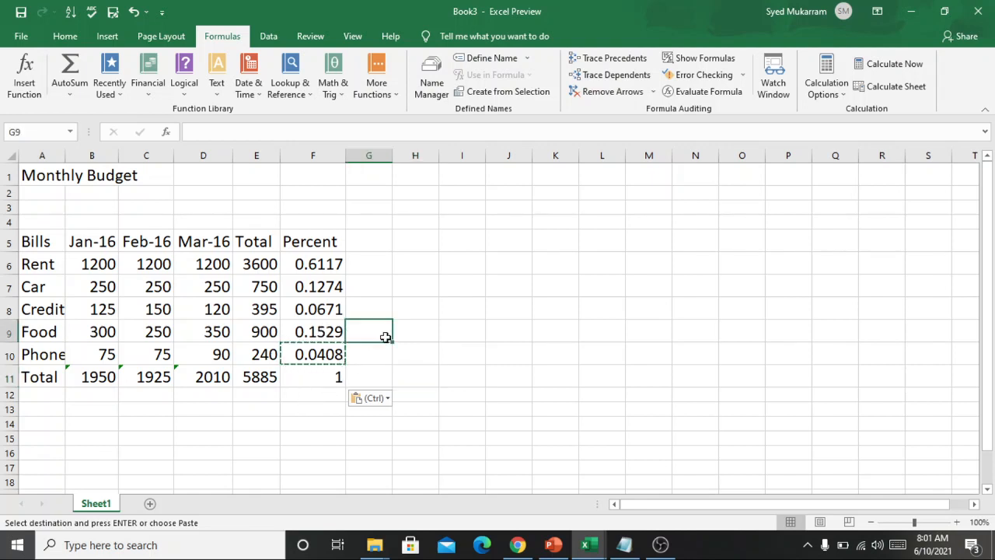
pyautogui.click(504, 311)
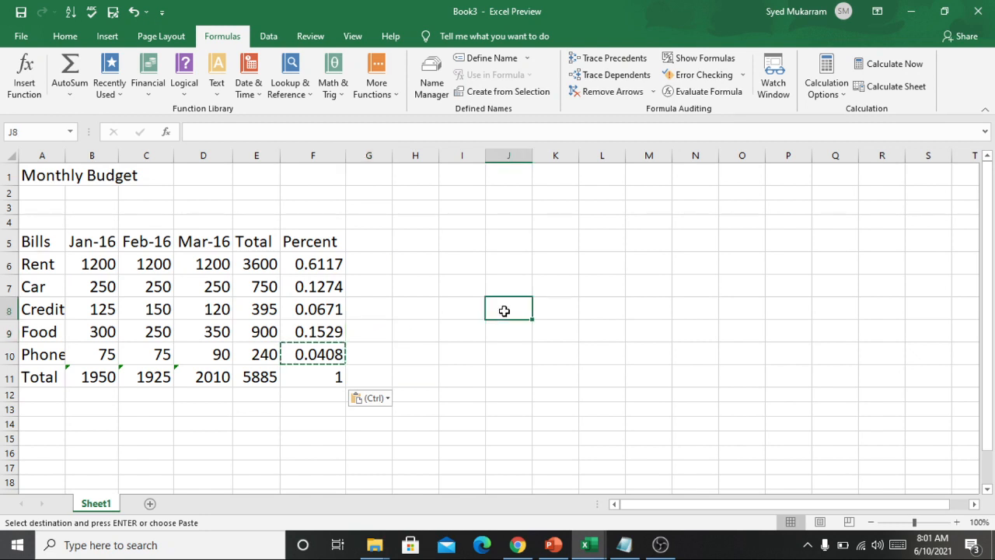